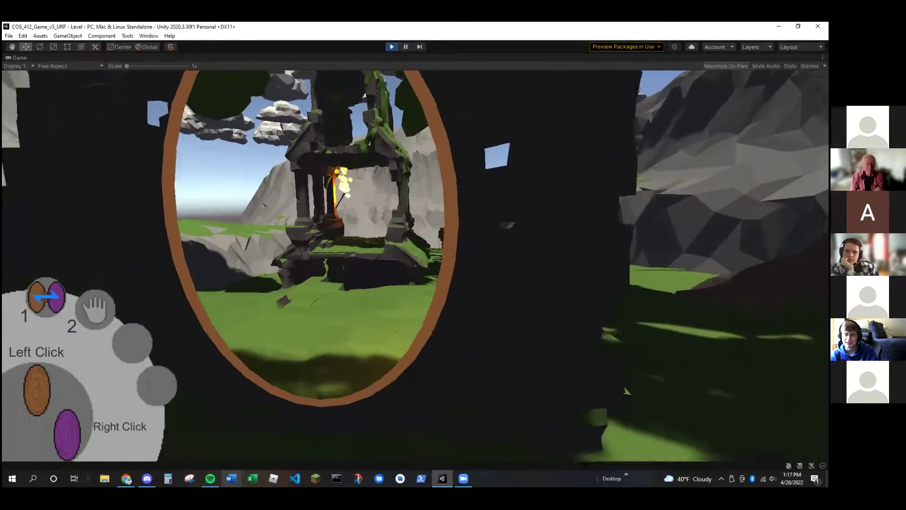
Go through the orange portal and the torch-lit stone tower, then climb the mossy stairs to the grassy ledge above the ruins
key(w)
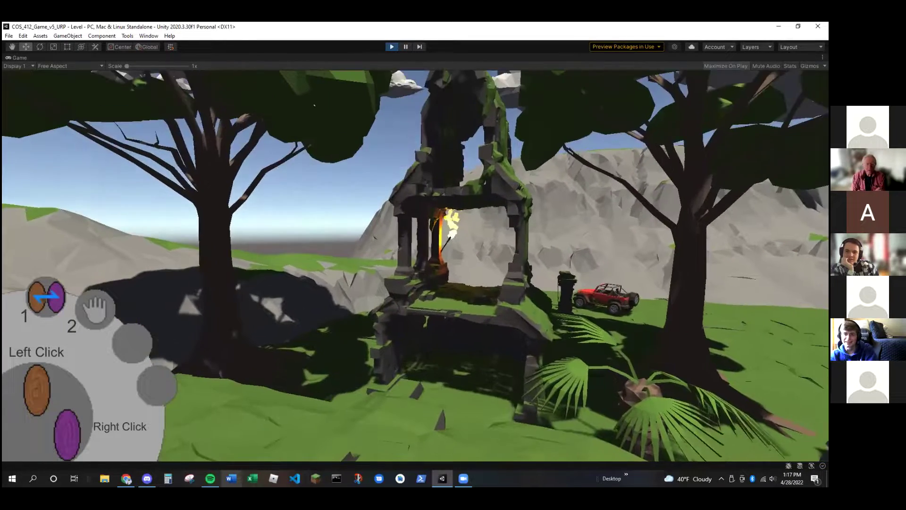
key(w)
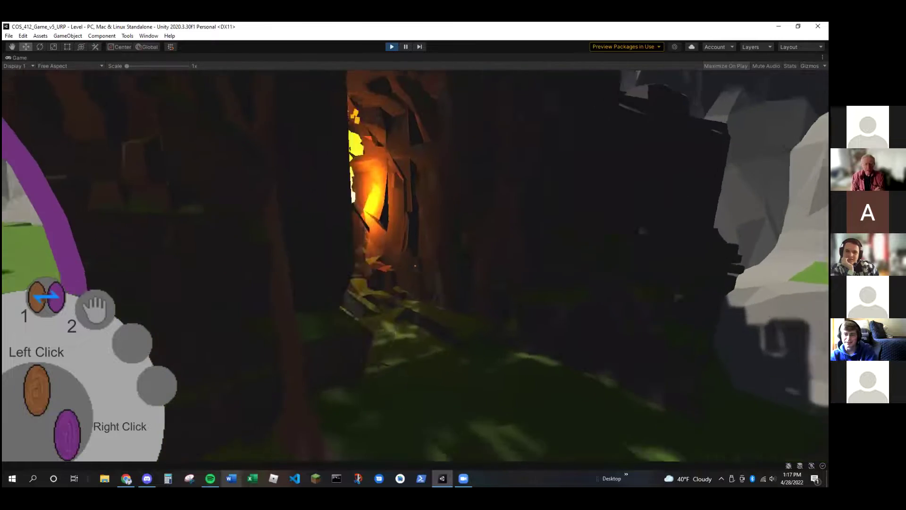
key(w)
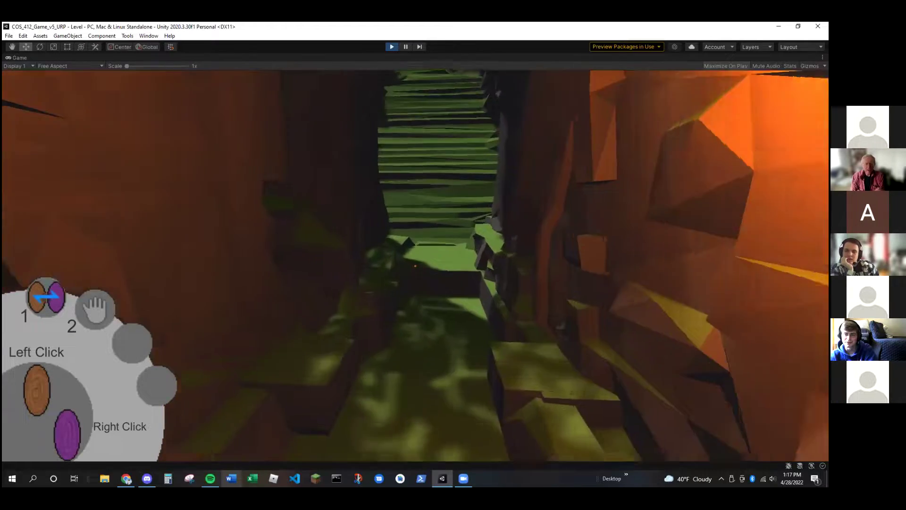
key(w)
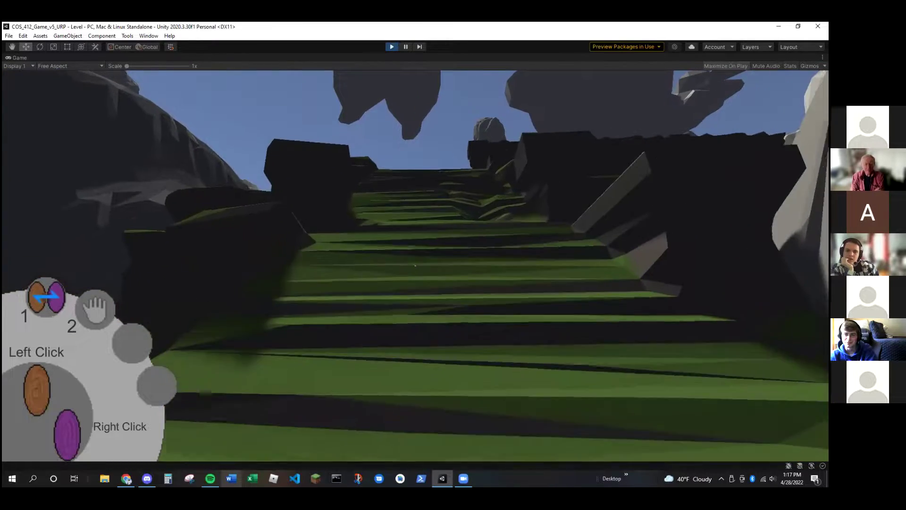
key(w)
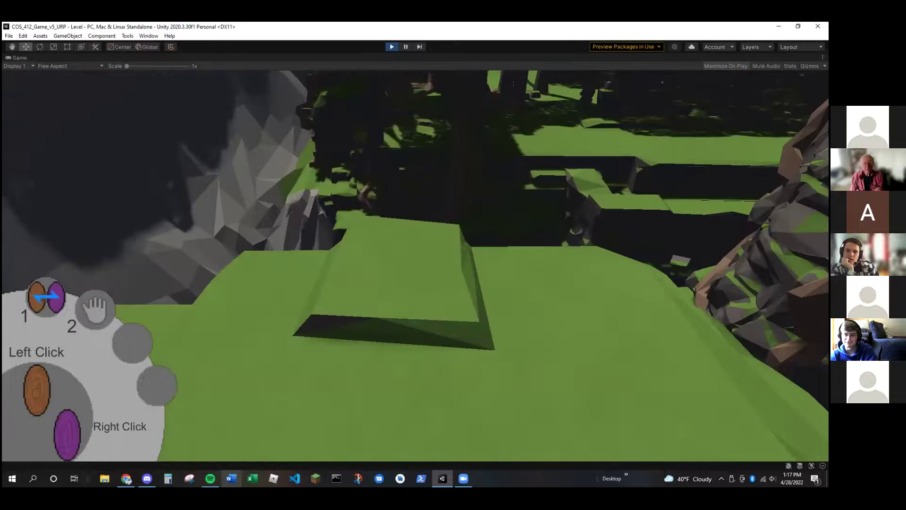
key(w)
key(w)
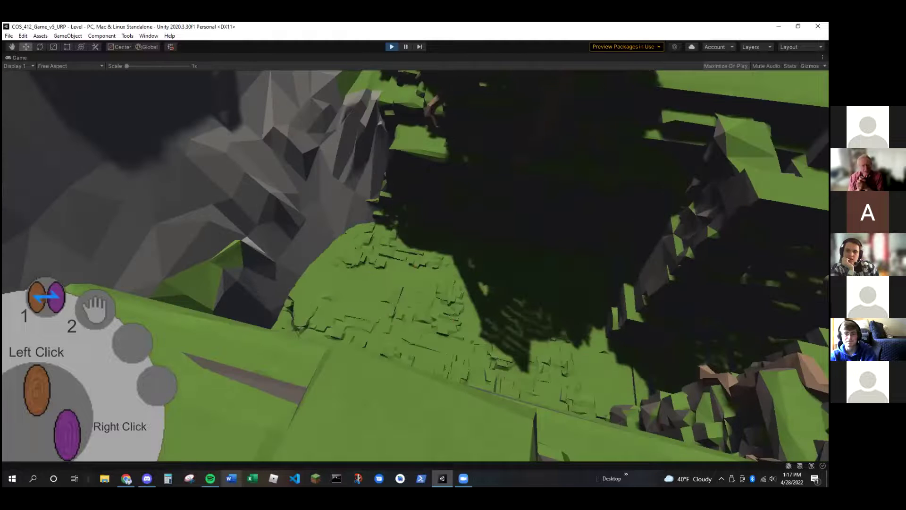
Survey the ruins from the grassy ledge and fire the orange portal at the grassy ground below
key(w)
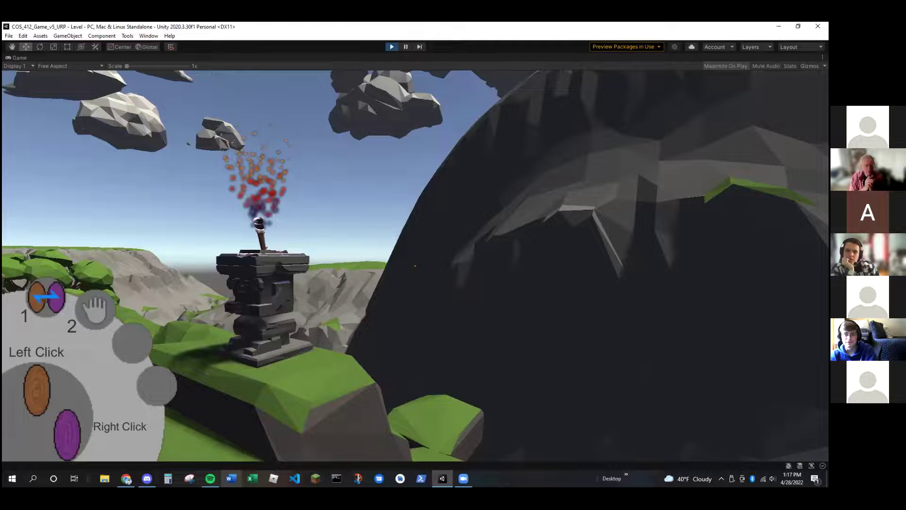
key(w)
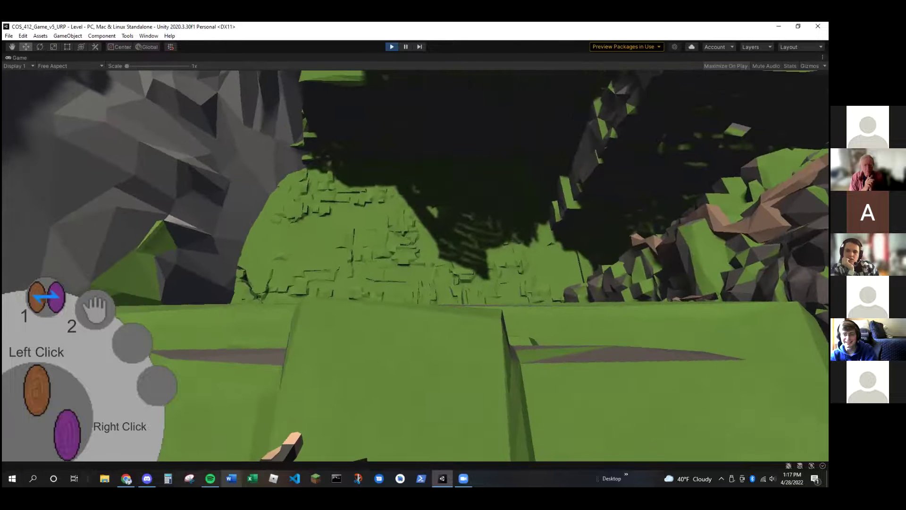
key(w)
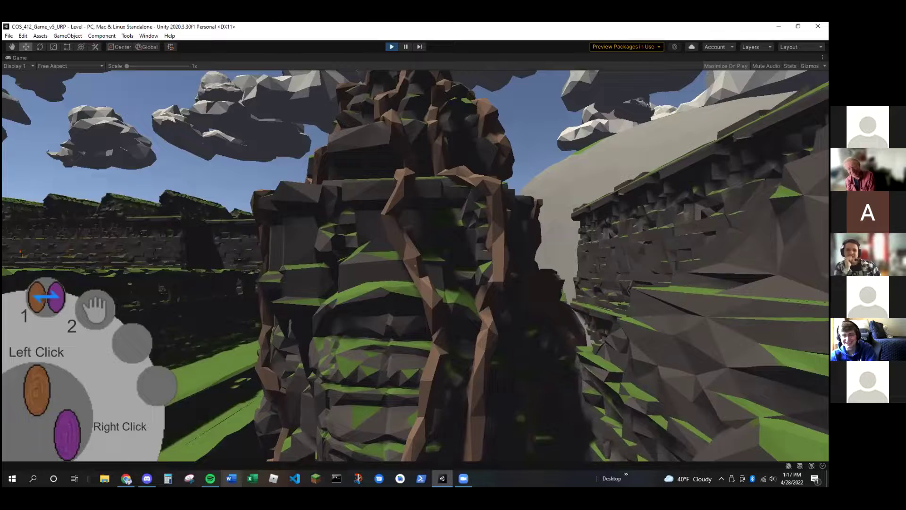
key(space)
key(s)
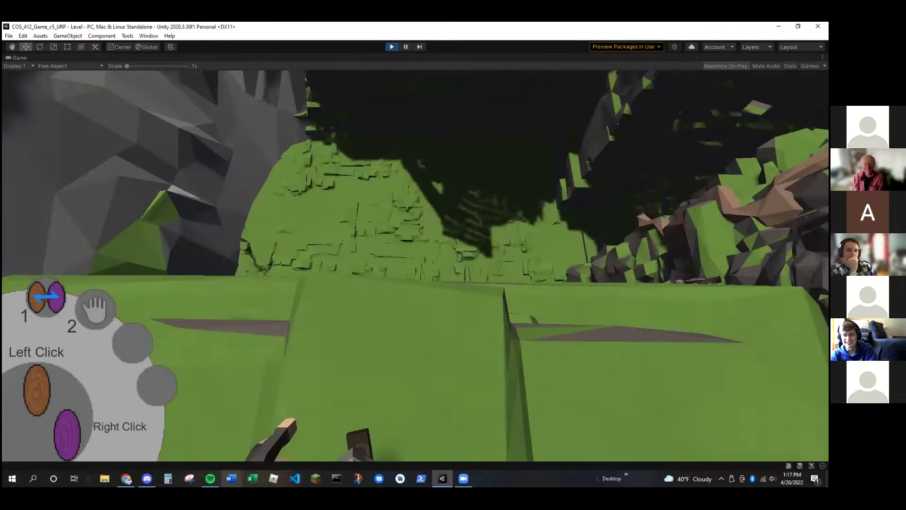
click(415, 266)
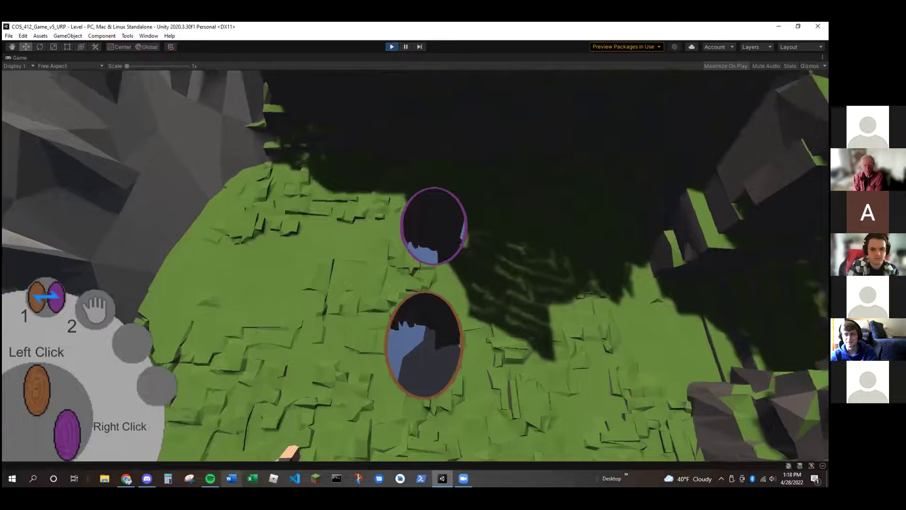
Enter the walled courtyard, switch to the grab ability and set the boulder on the round stone plate
key(w)
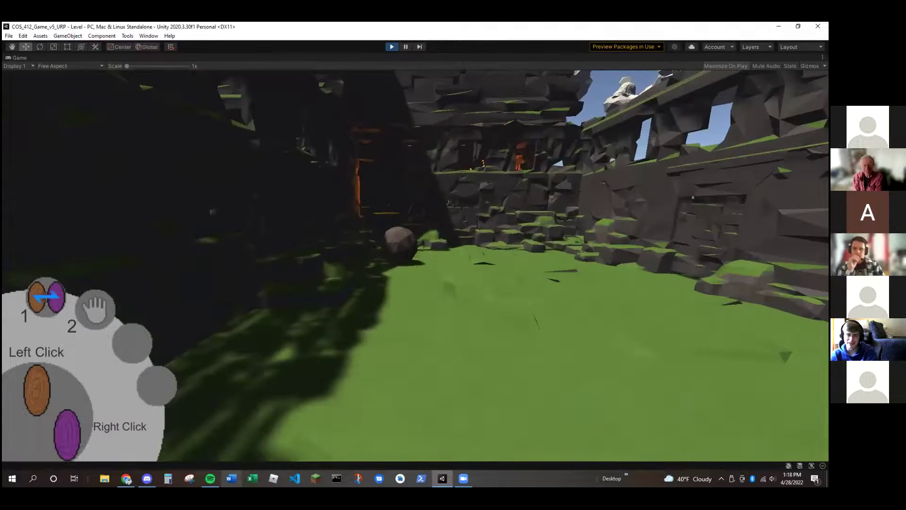
key(w)
key(2)
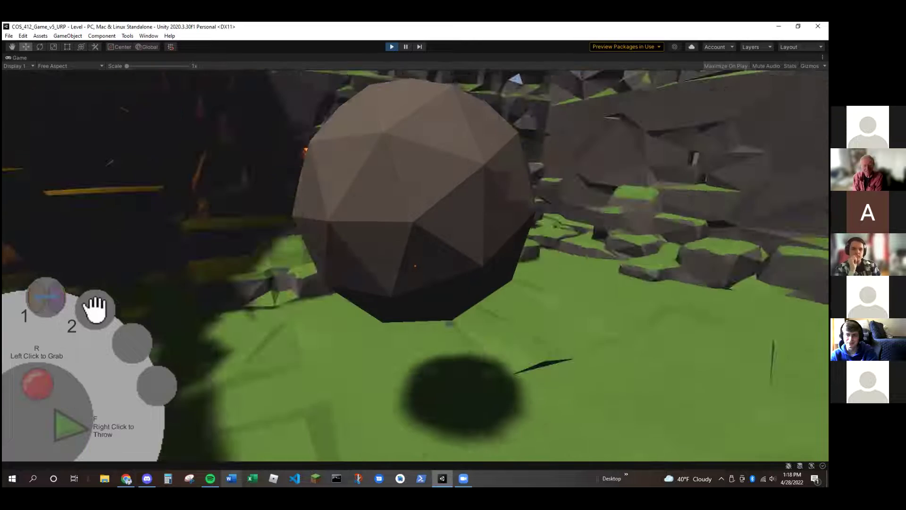
key(w)
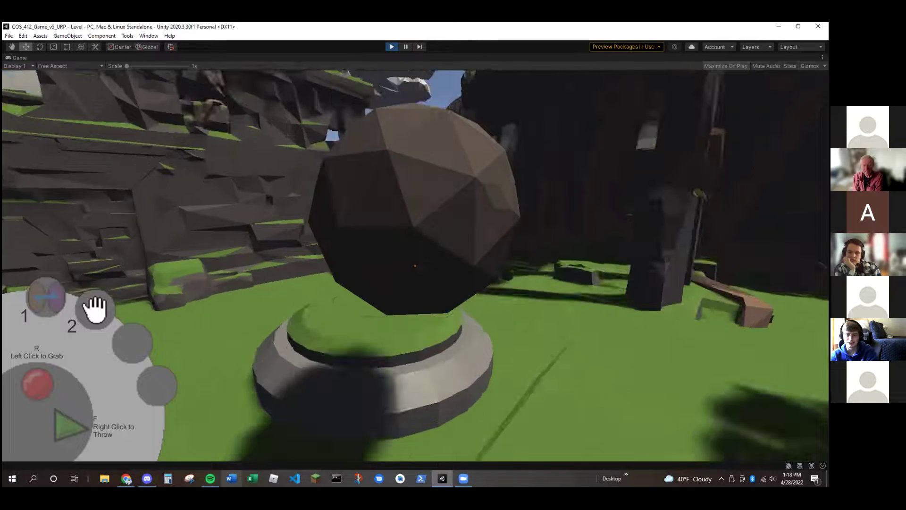
click(415, 266)
key(s)
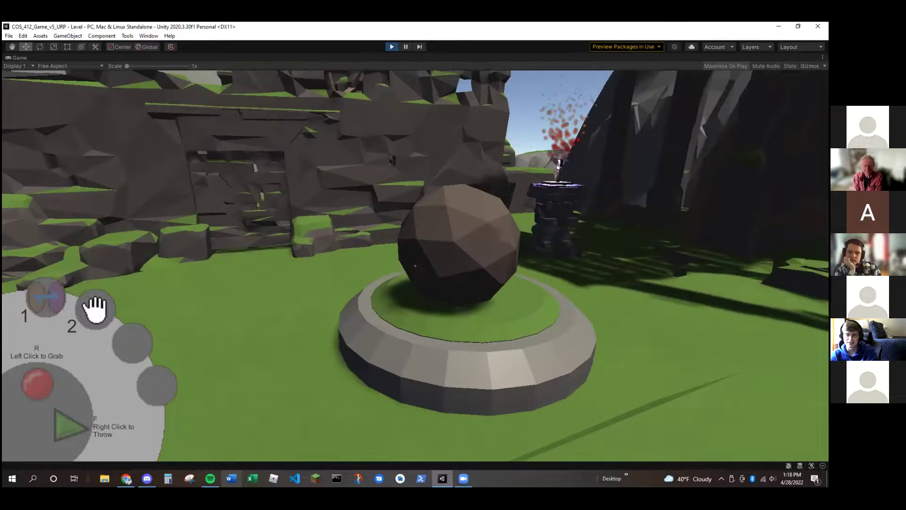
Grab the boulder off the round stone plate and throw it toward the far end of the courtyard
key(w)
click(415, 266)
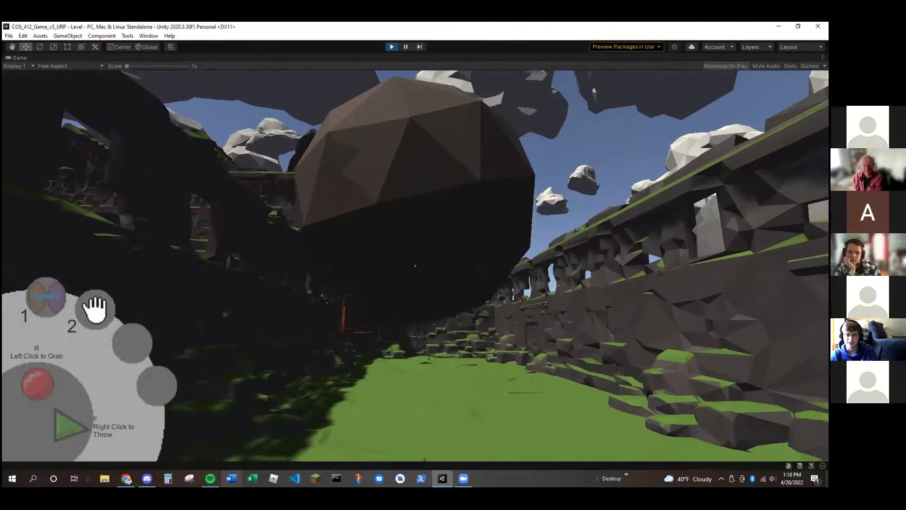
click(415, 265)
key(w)
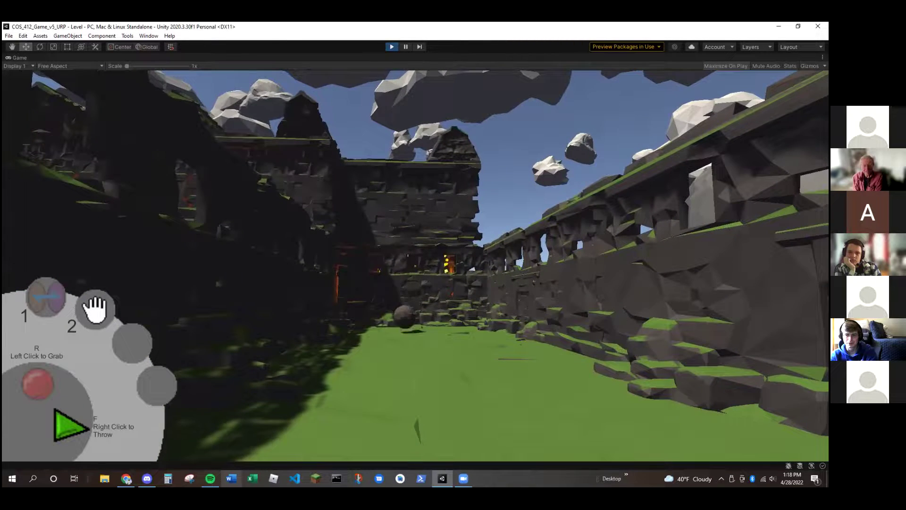
Retrieve the thrown boulder with the grab ability and put it back on the round stone plate
key(w)
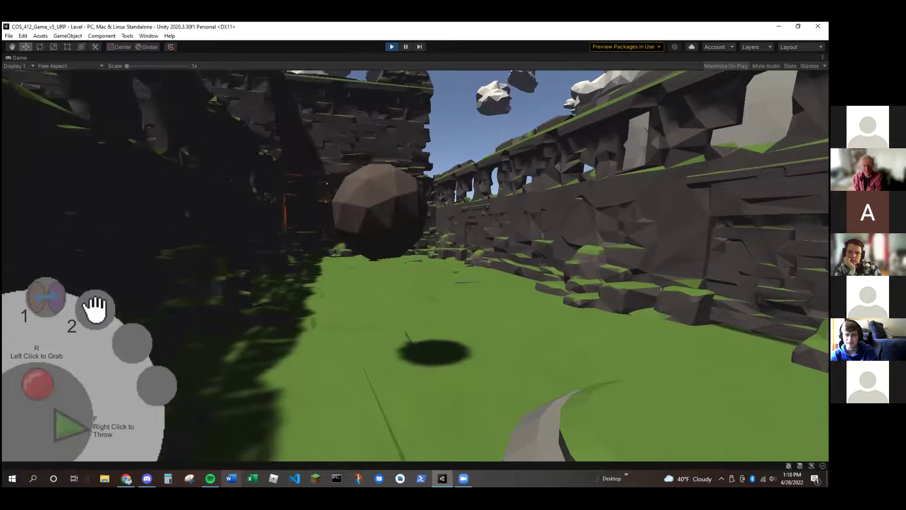
key(w)
click(415, 266)
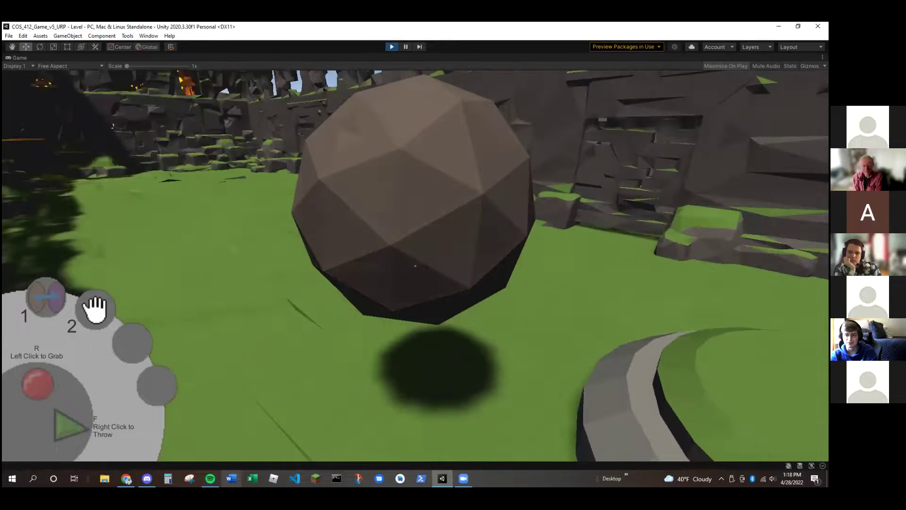
click(415, 265)
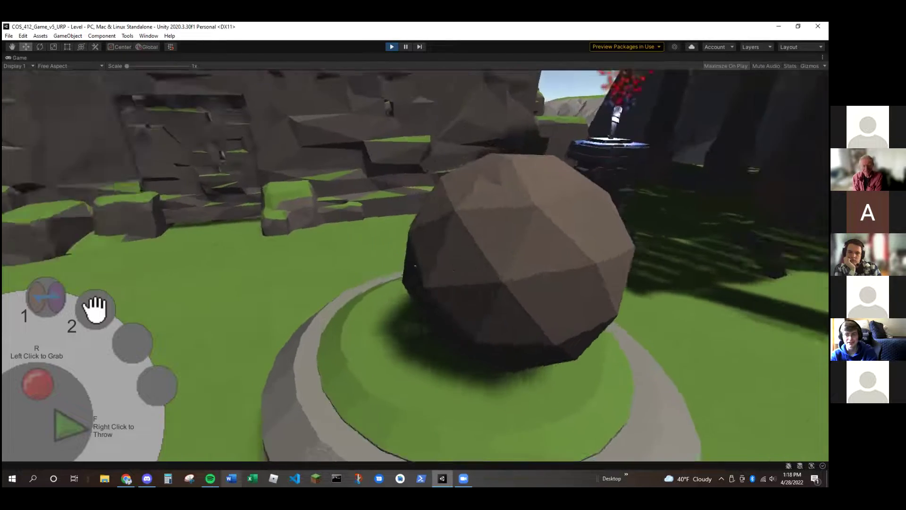
Cross the courtyard and go through the doorway in the far wall into the torch-lit hall
key(w)
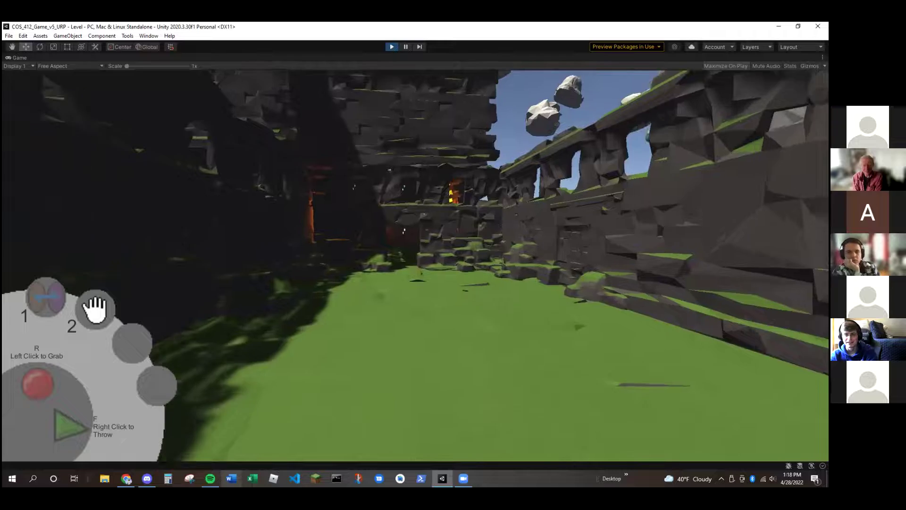
key(w)
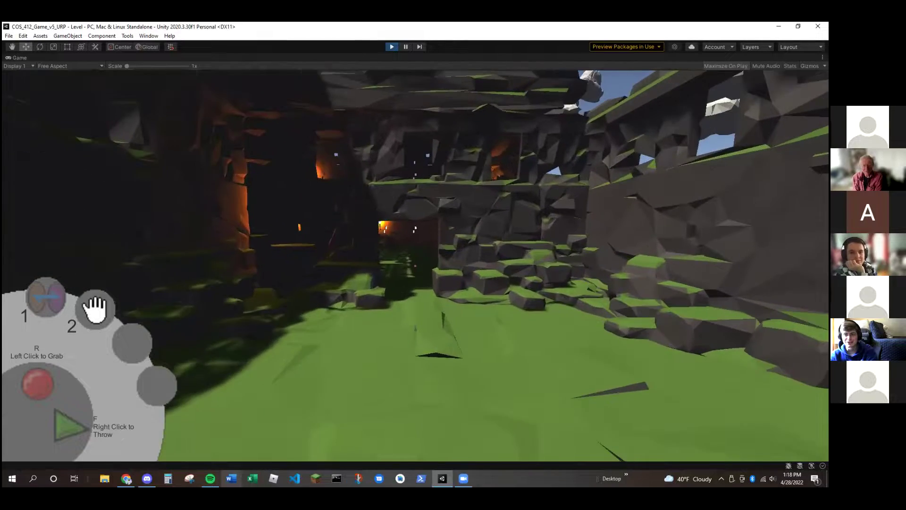
key(w)
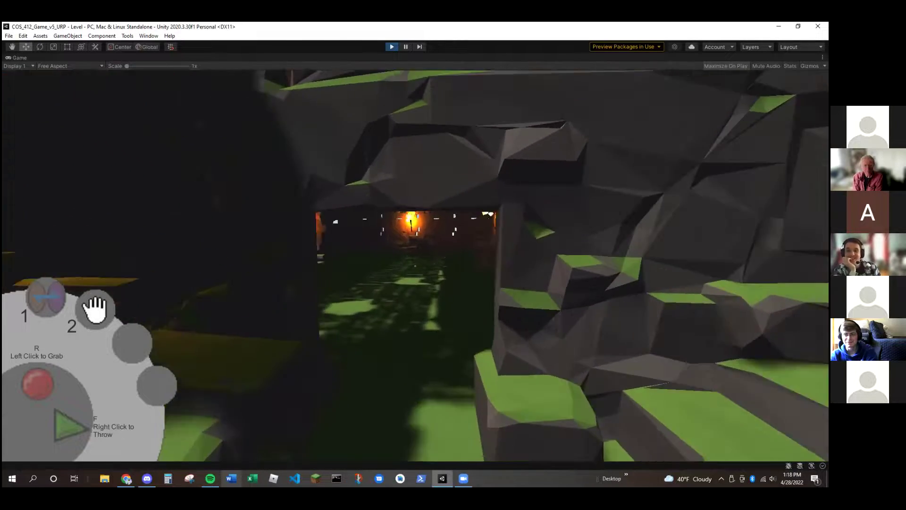
key(w)
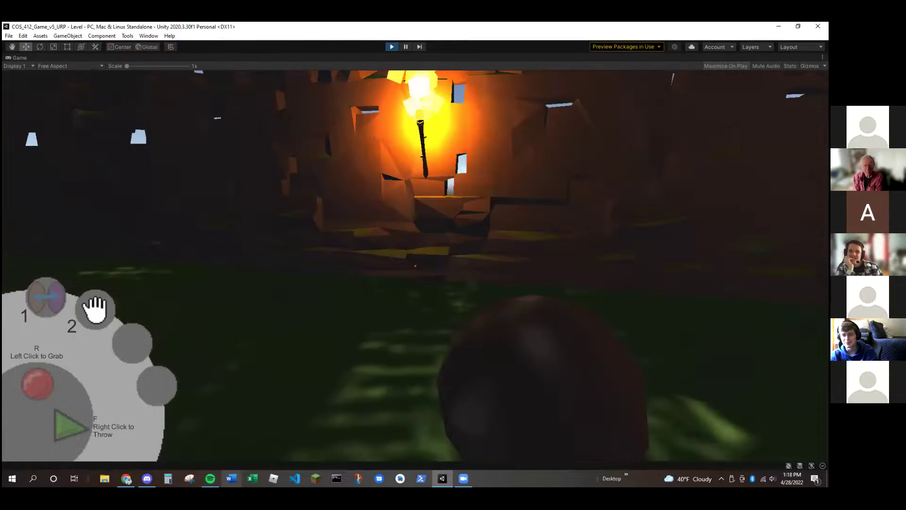
Carry the dark ball to the round plate at the near end of the torch-lit hall and set it there
mouse_move(416, 266)
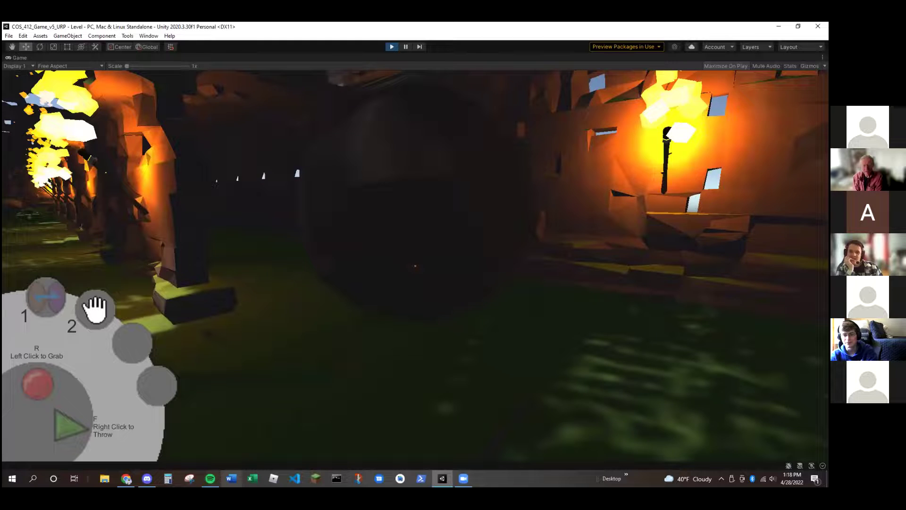
key(w)
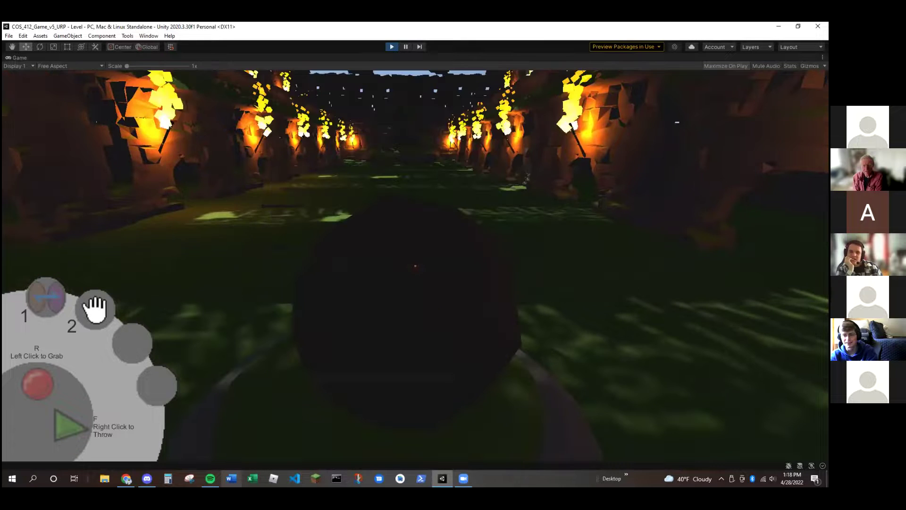
key(d)
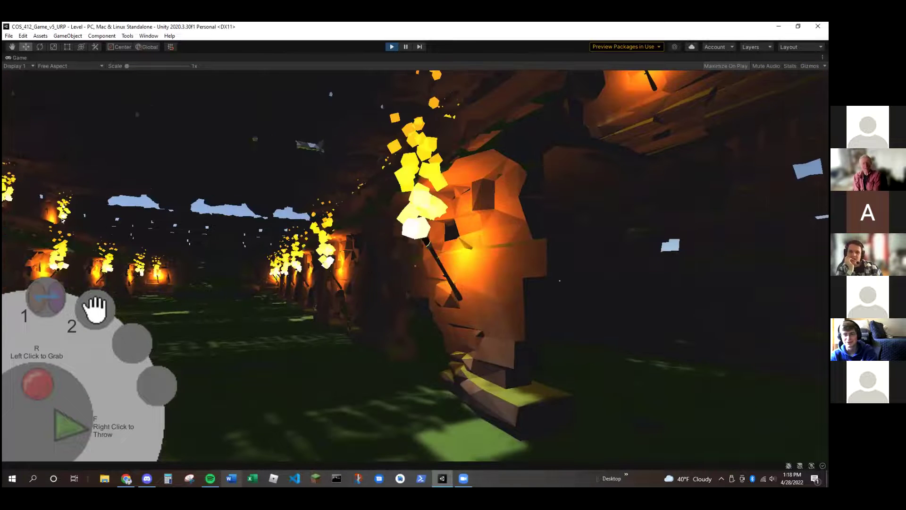
key(a)
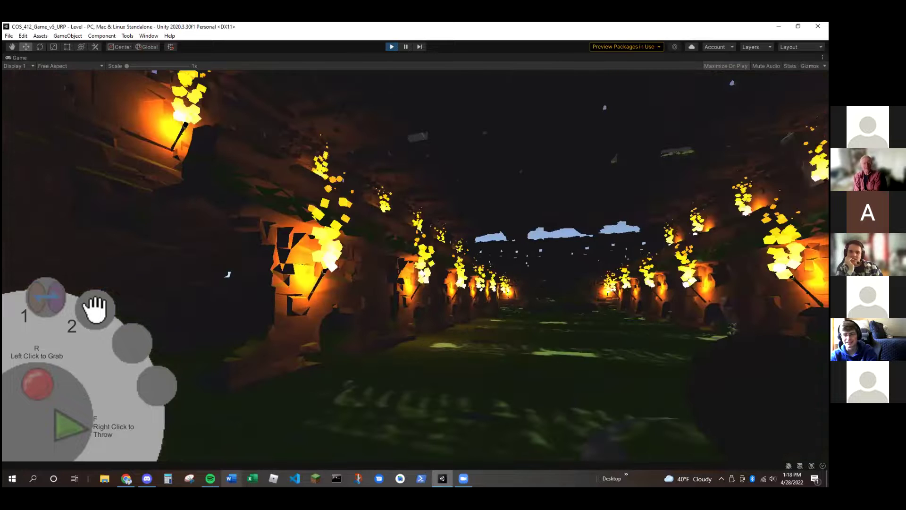
Walk down the middle of the torch-lit hall to the rubble mounds at its far end
key(a)
key(w)
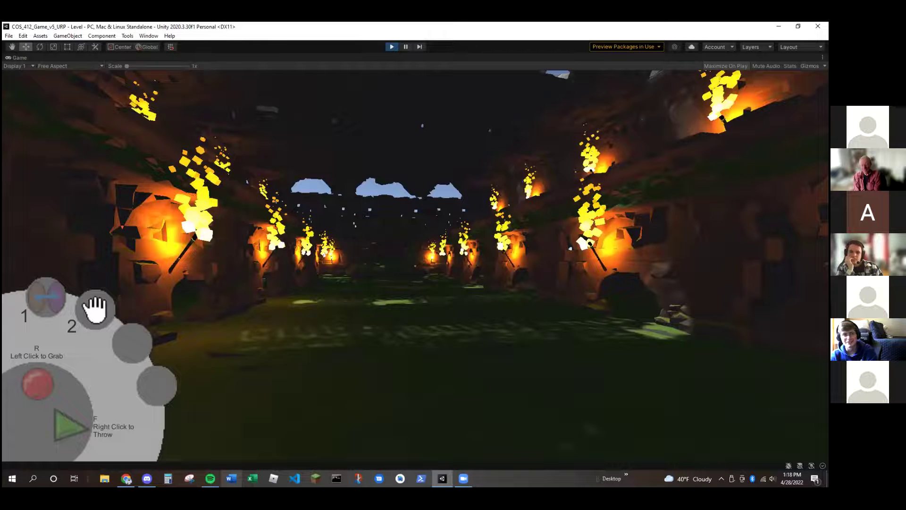
key(w)
key(w)
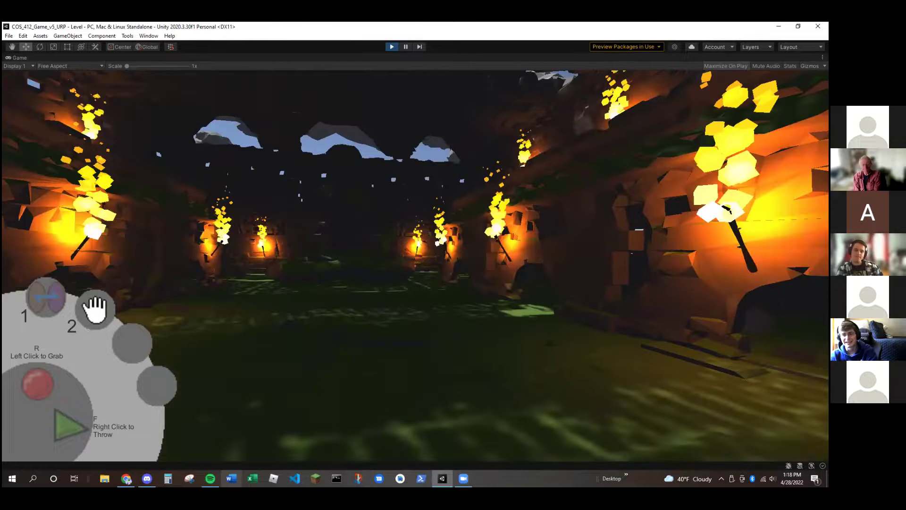
key(w)
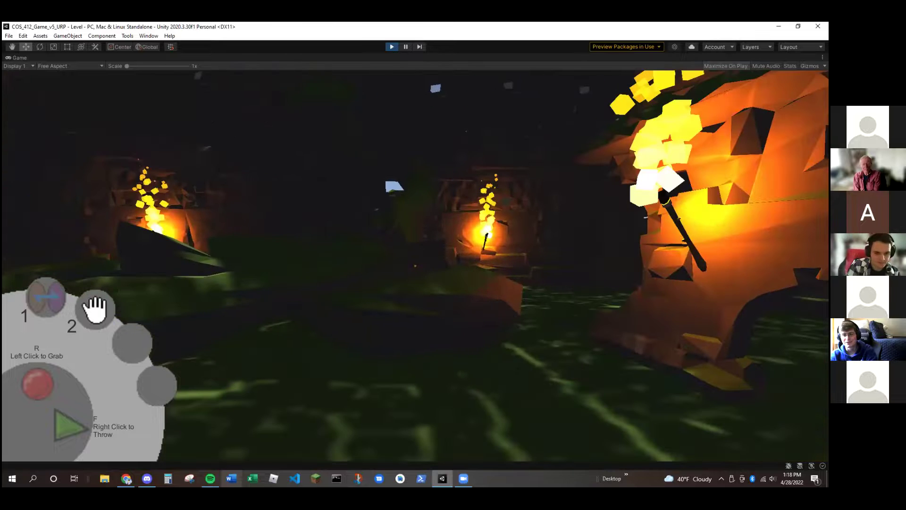
Switch to the portal ability and place the orange portal on the dark wall near the hall's far torch pillar
key(1)
key(w)
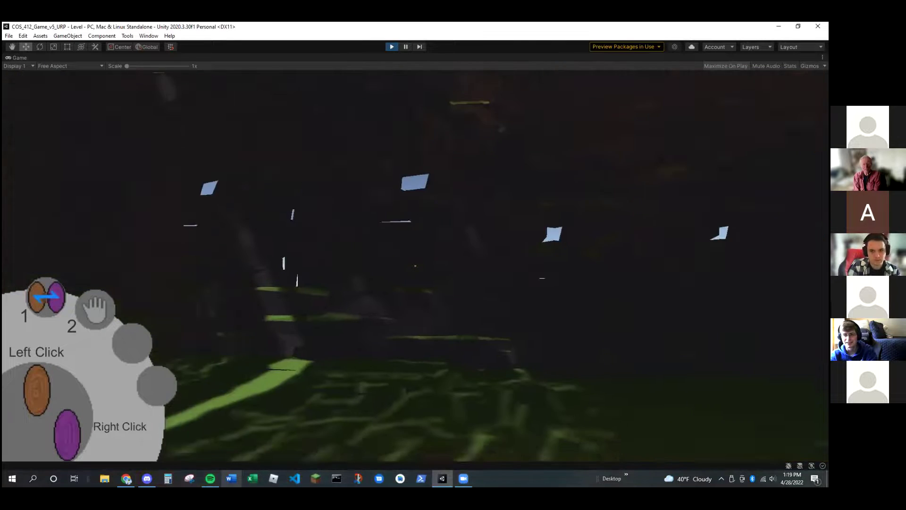
click(415, 265)
key(w)
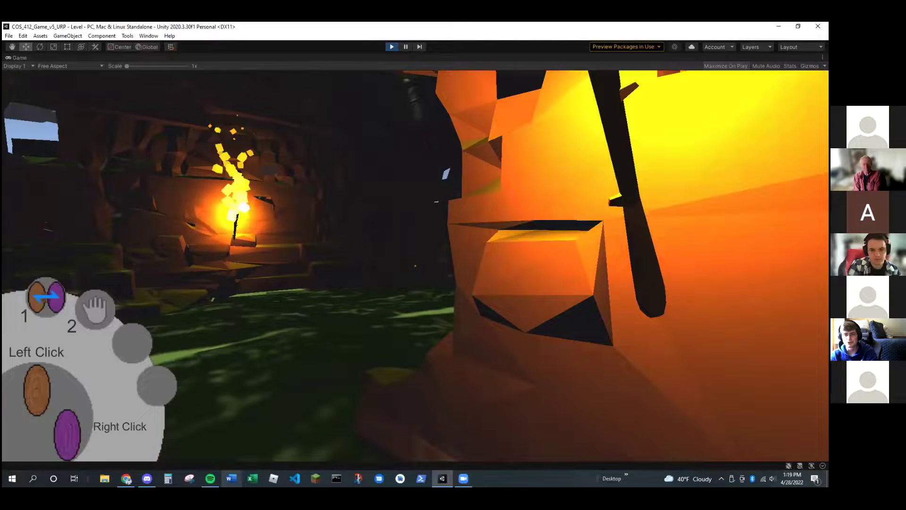
key(w)
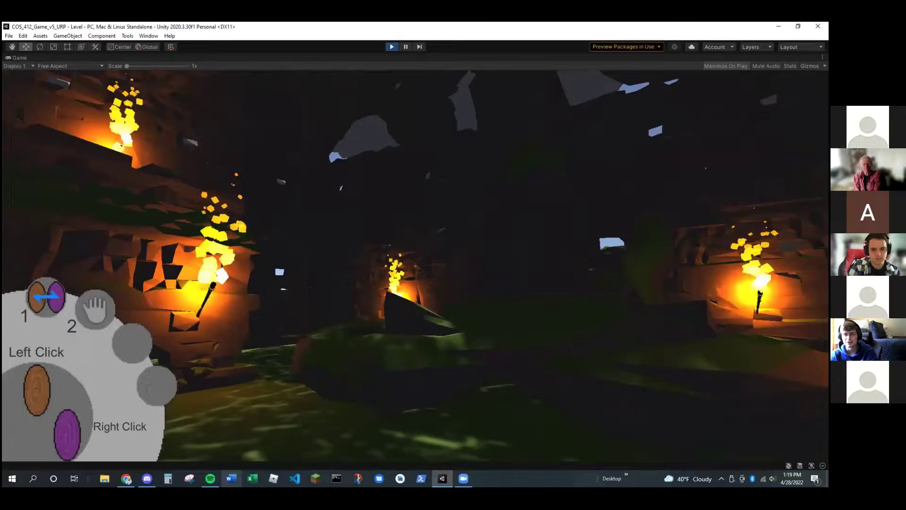
Place the purple portal on the upper ledge wall between two torches and walk back to the orange portal
key(s)
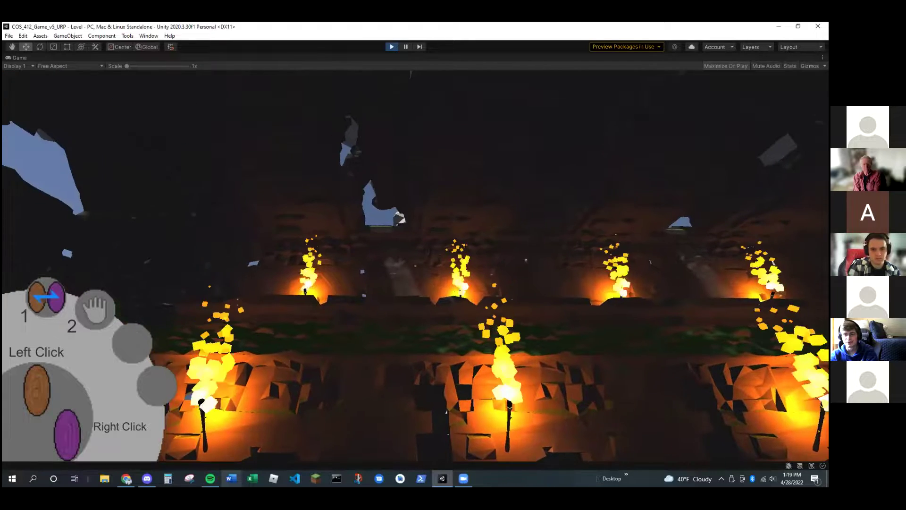
right_click(415, 265)
key(w)
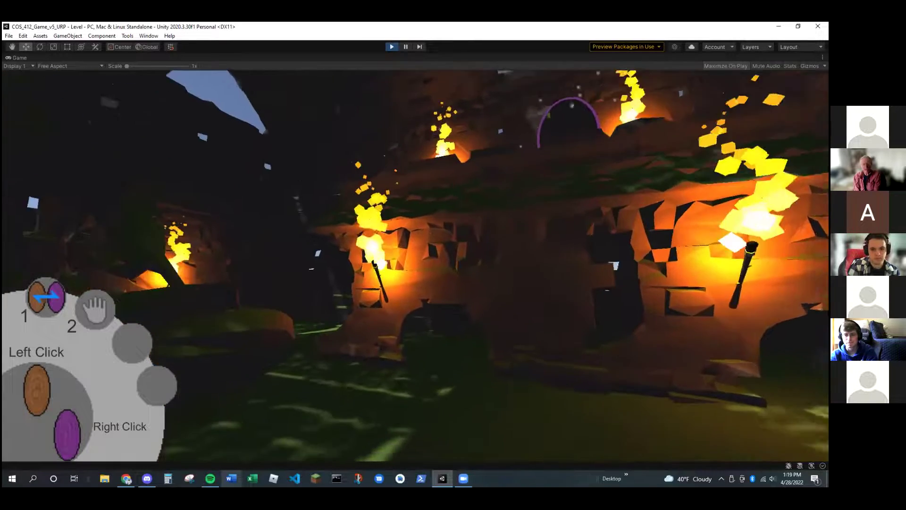
key(w)
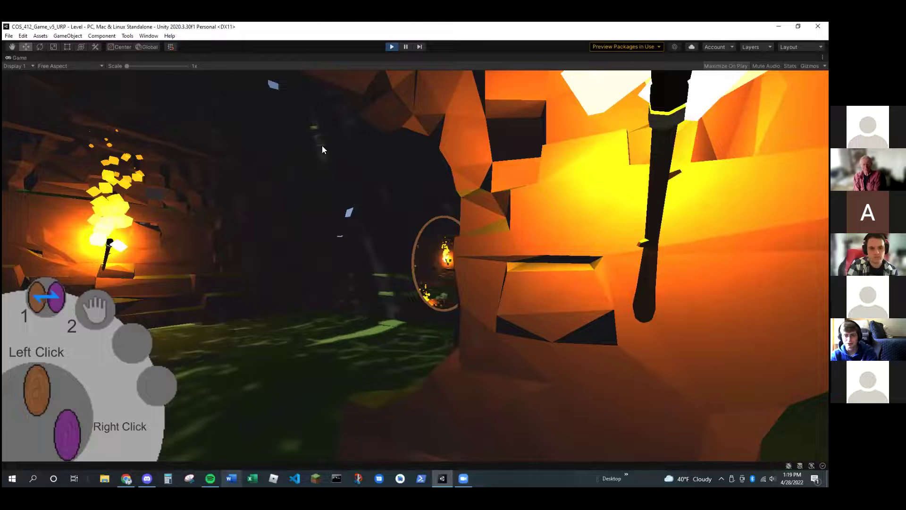
Stop the running game and open the Level scene from the _Scenes folder in the editor
key(ctrl+shift+p)
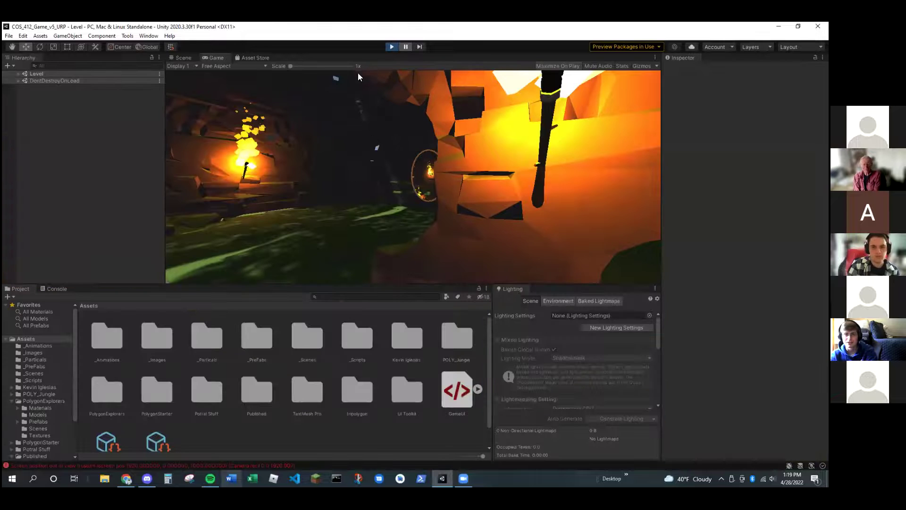
click(392, 46)
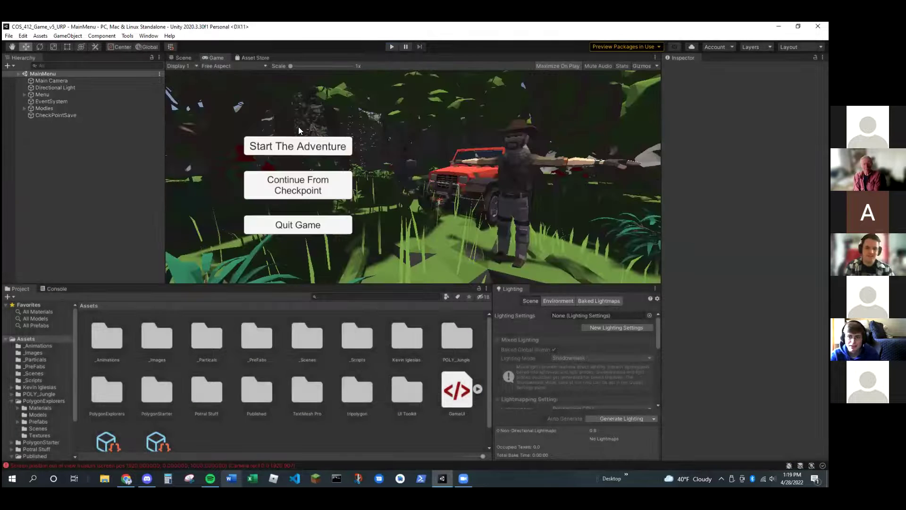
click(184, 58)
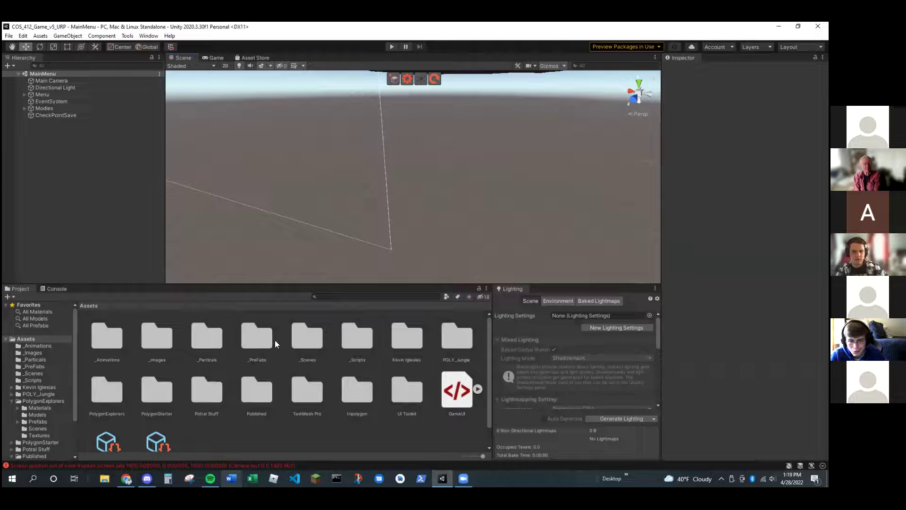
double_click(305, 348)
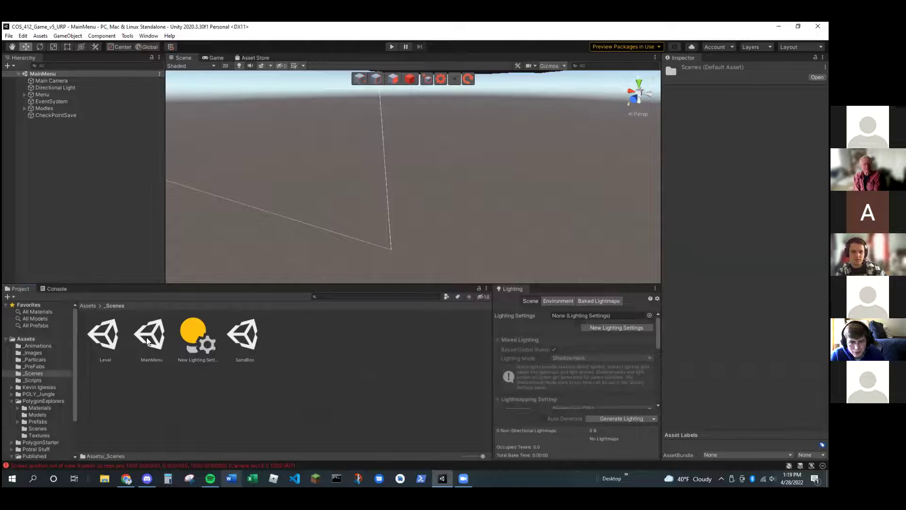
double_click(105, 336)
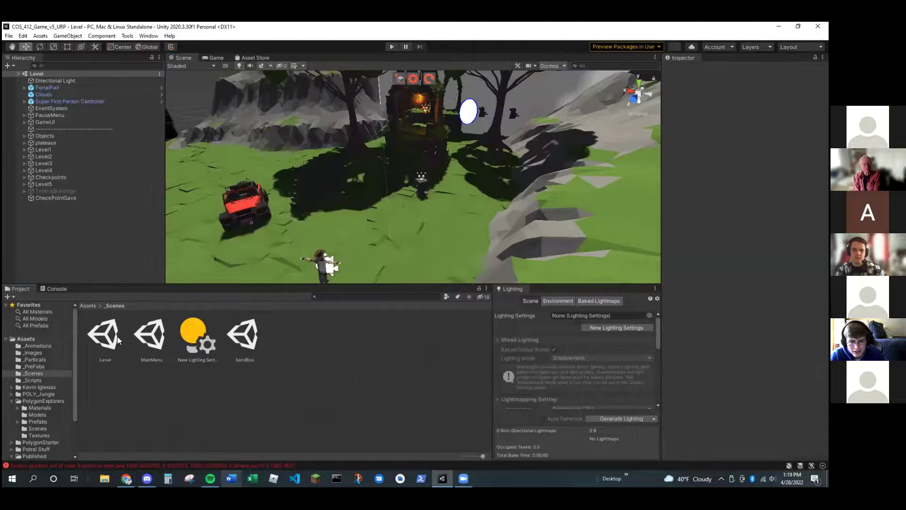
Select the Level4 checkpoint plinth in the dark hall and enable Active in its Check Point script
right_drag(386, 215, 471, 159)
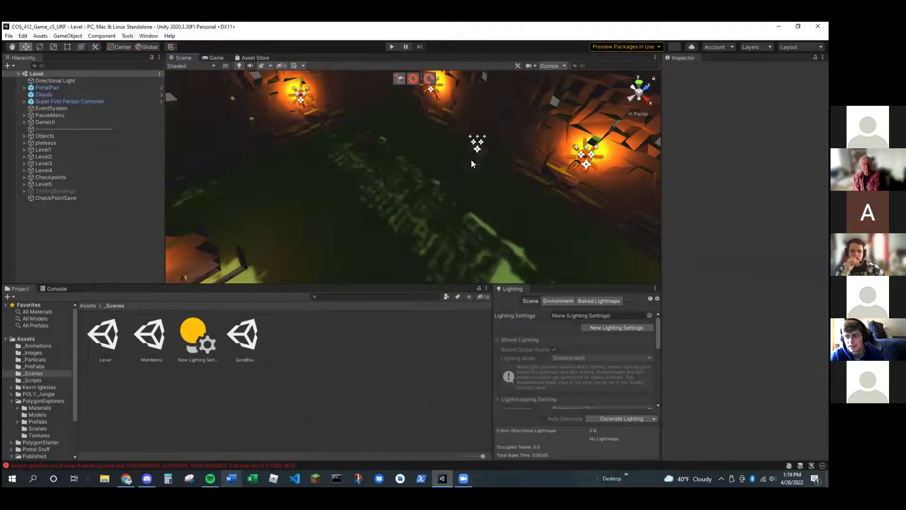
click(471, 161)
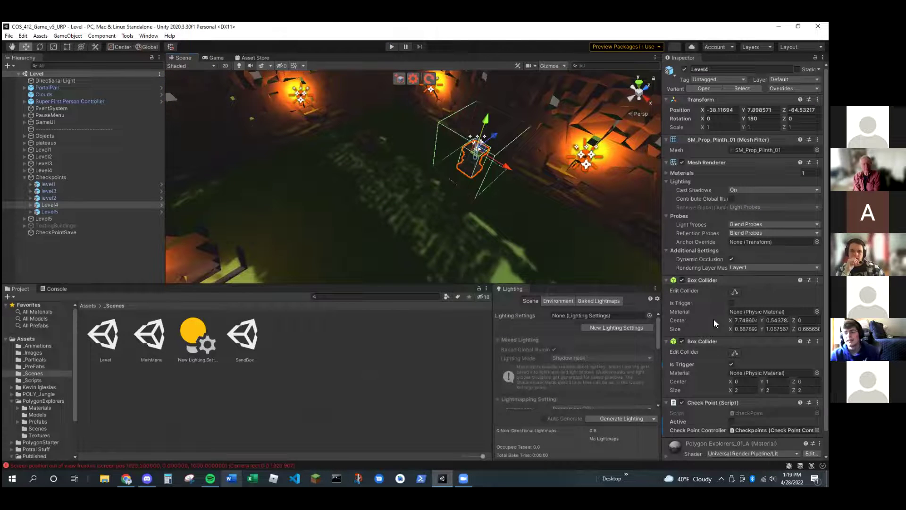
scroll(714, 319, down, 2)
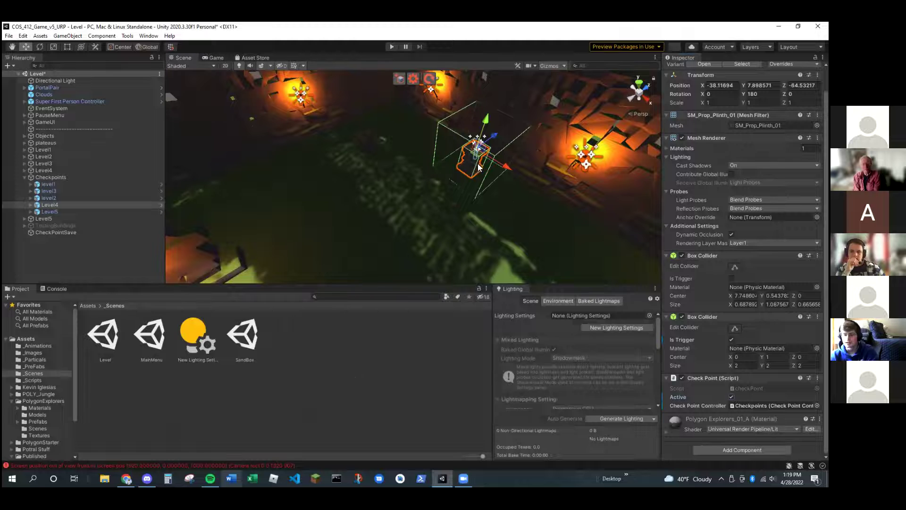
Run the level and resume play from the activated checkpoint in the torch-lit hall
click(390, 48)
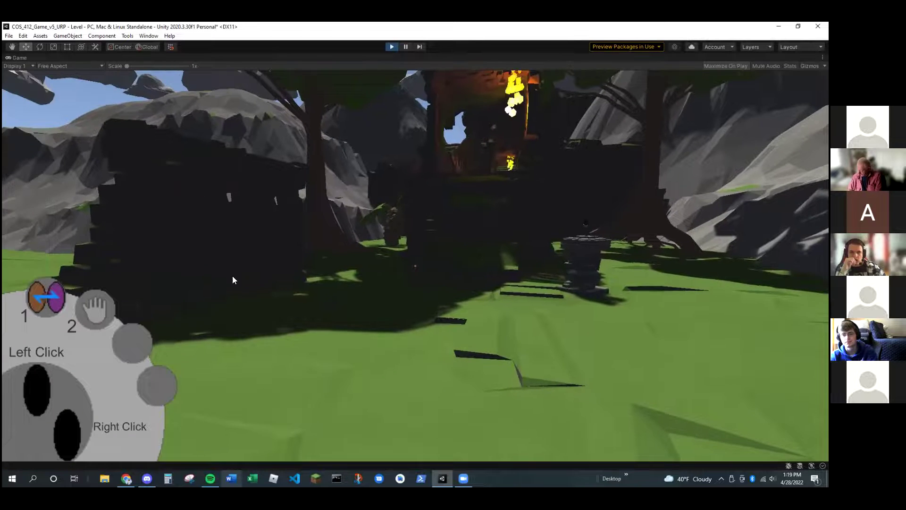
key(Escape)
click(415, 266)
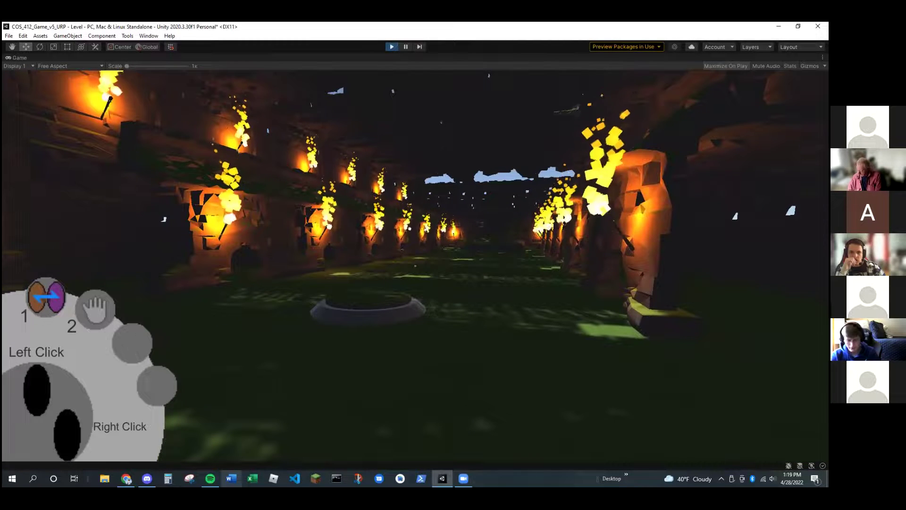
Walk past the round plate and down the middle of the torch-lit hall toward its far end
key(w)
key(w)
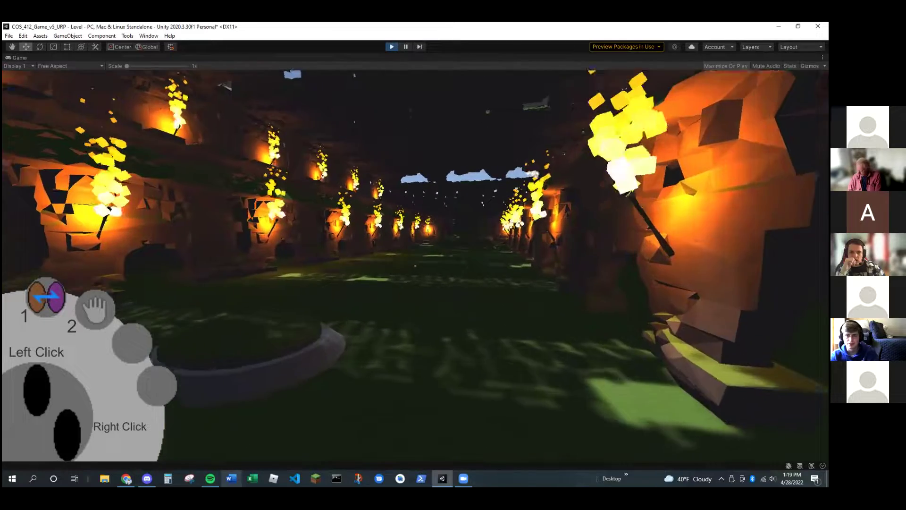
key(w)
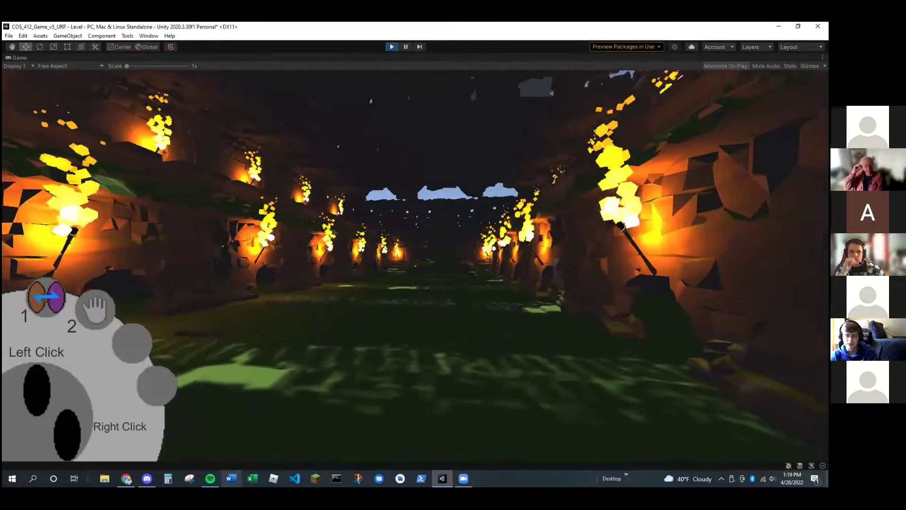
key(w)
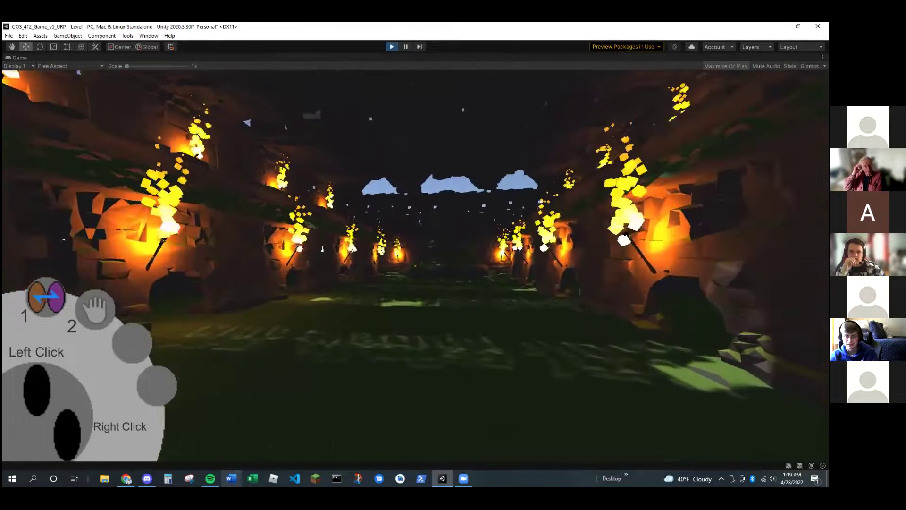
key(w)
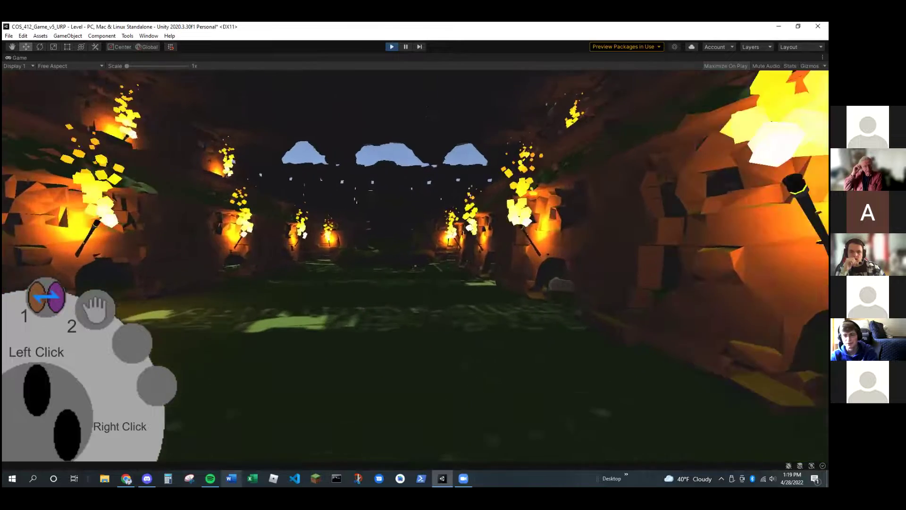
Place the orange portal on the hall's ground-level wall and the purple portal on the wall above the upper ledge
key(w)
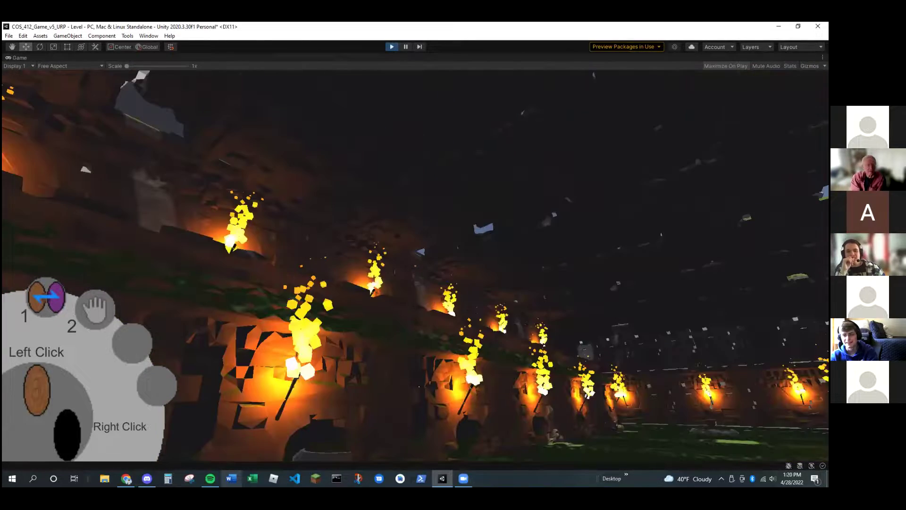
key(w)
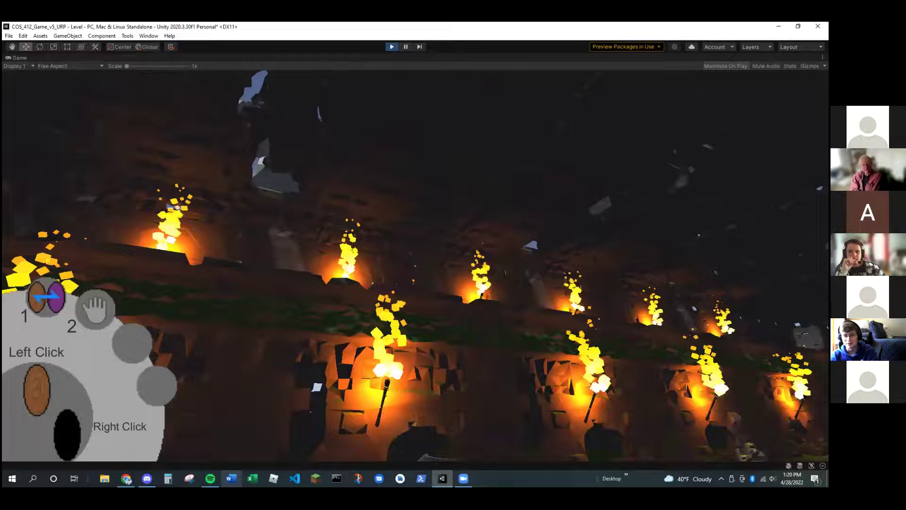
key(w)
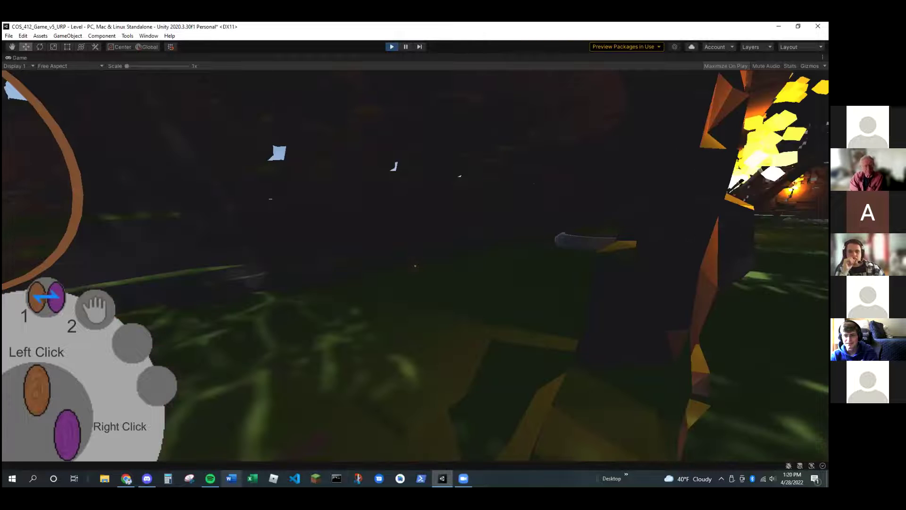
Get onto the raised ledge above the hall and grab the boulder there with the grab ability
key(w)
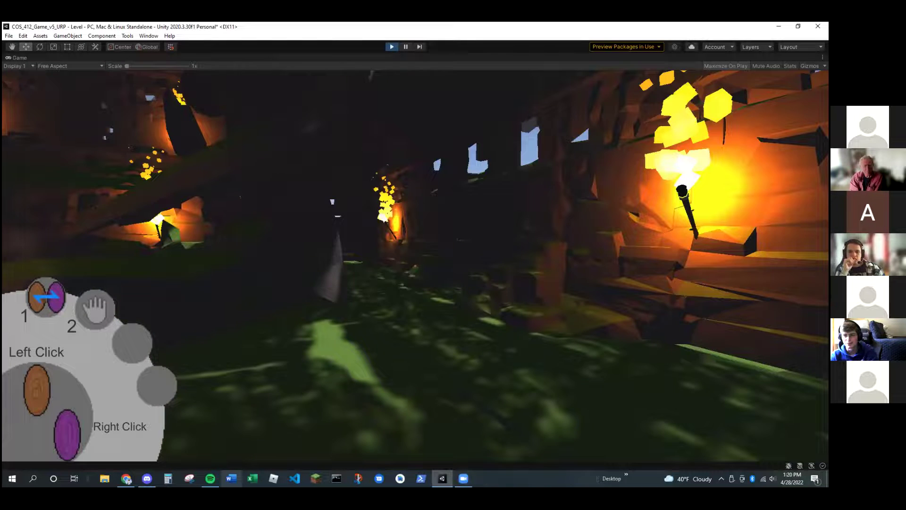
key(w)
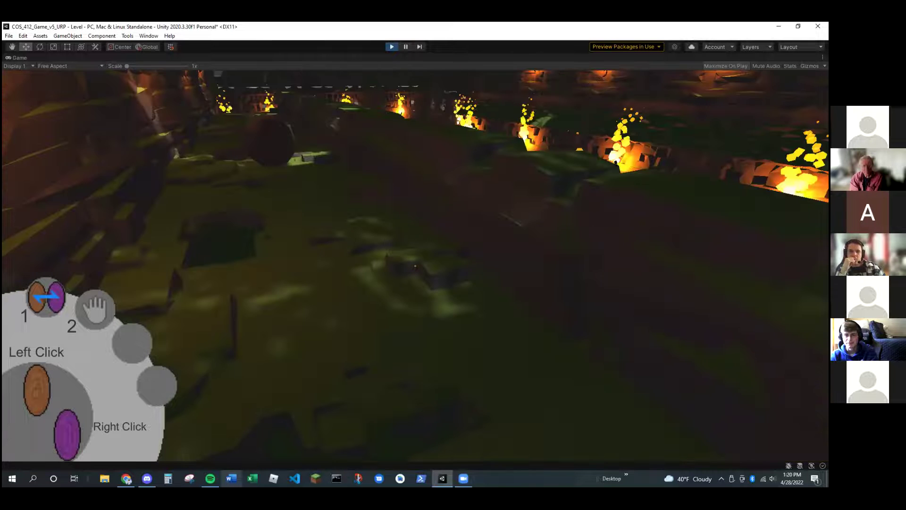
key(2)
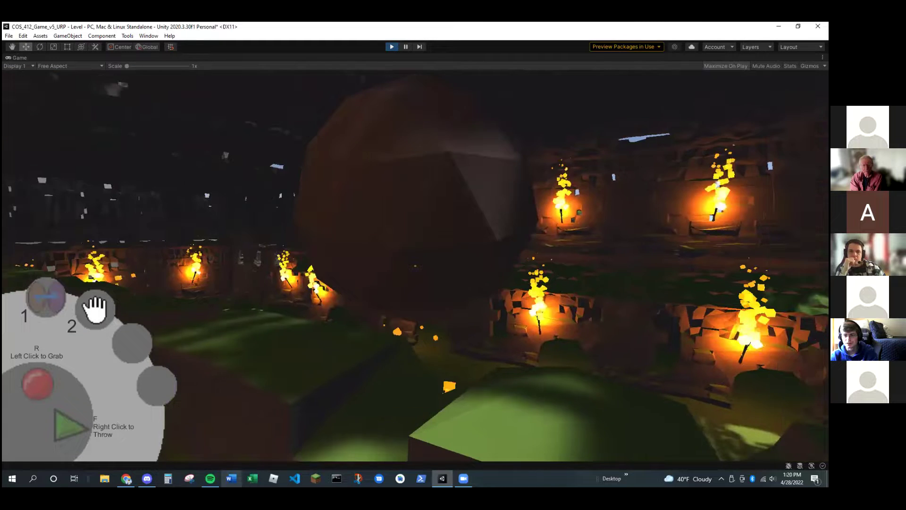
Throw the boulder off the ledge into the hall and carry it to the round plate near the checkpoint plinth
key(f)
key(w)
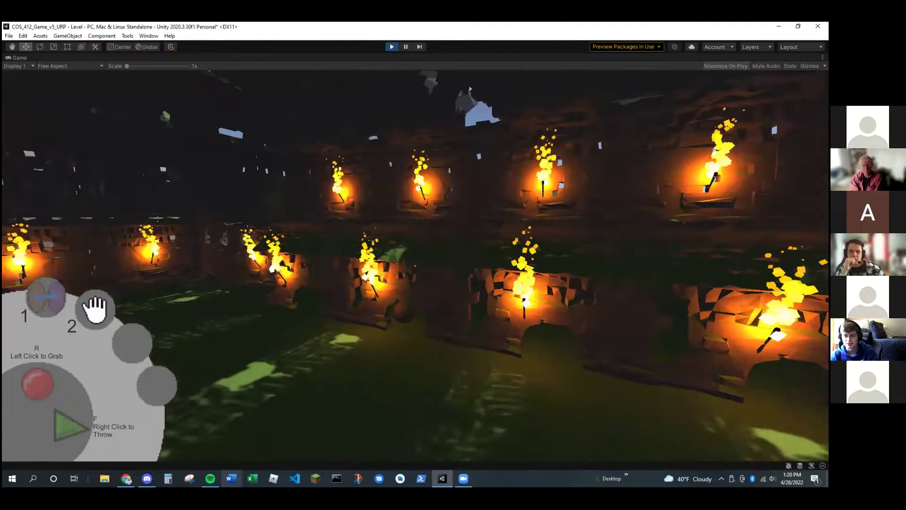
key(w)
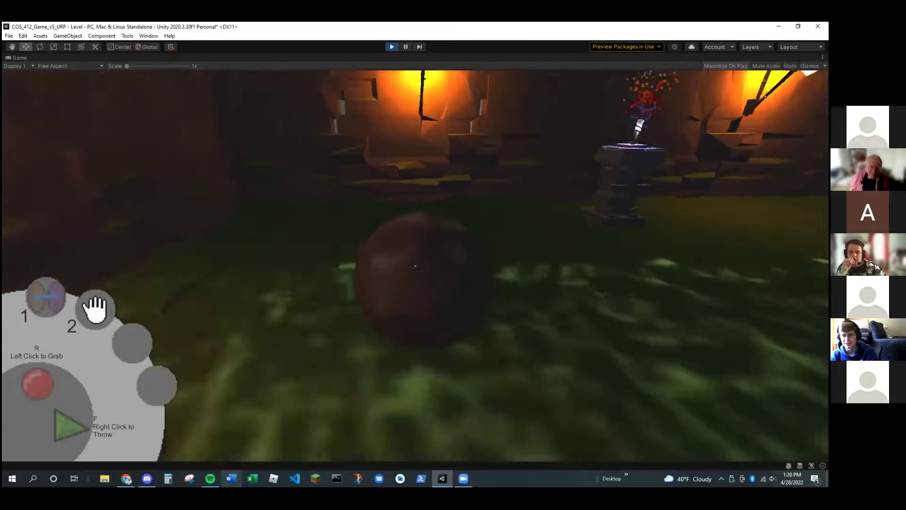
key(w)
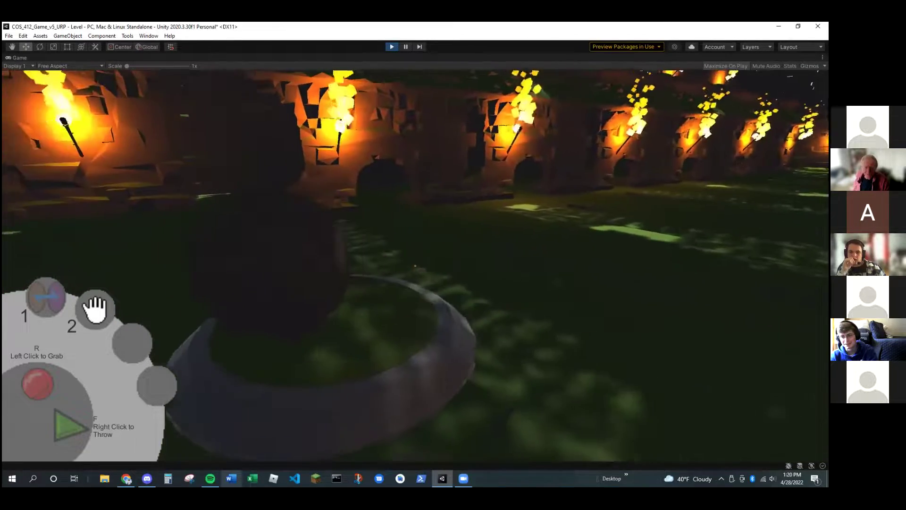
Return down the hall to the green mounds and grab the boulder near the orange portal
key(w)
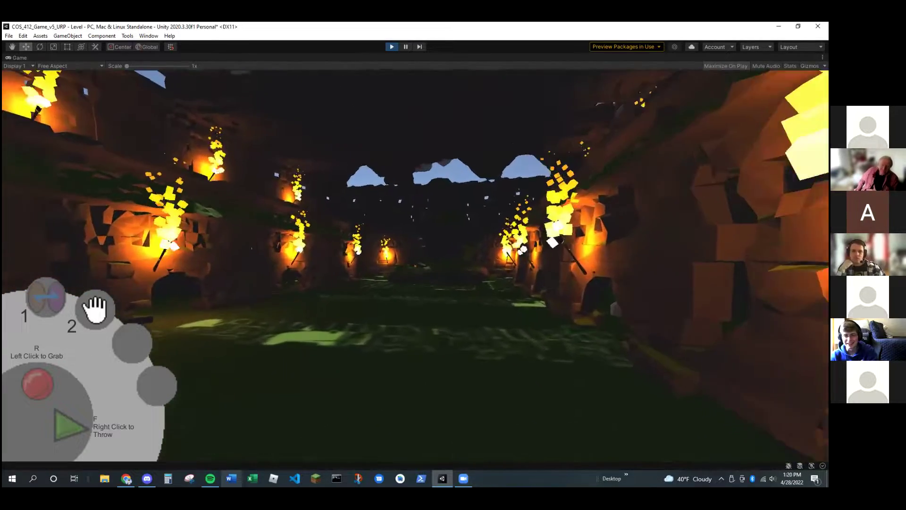
key(1)
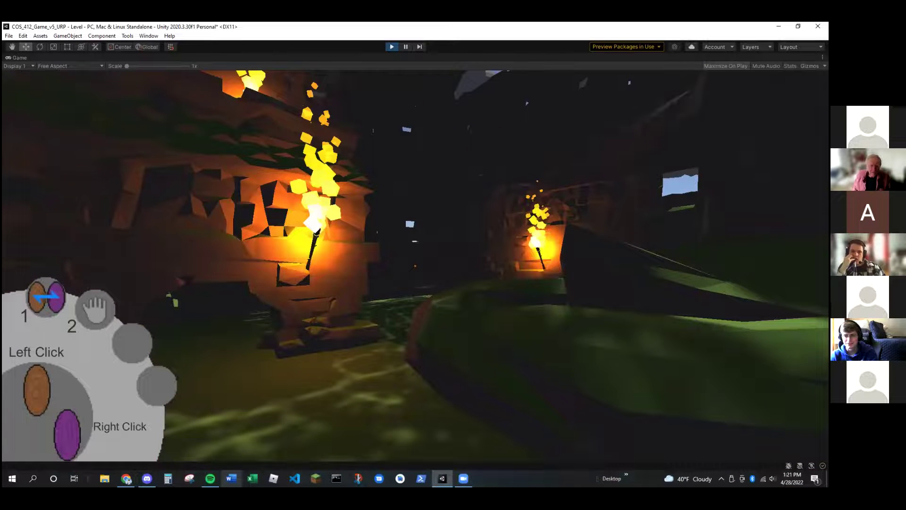
key(w)
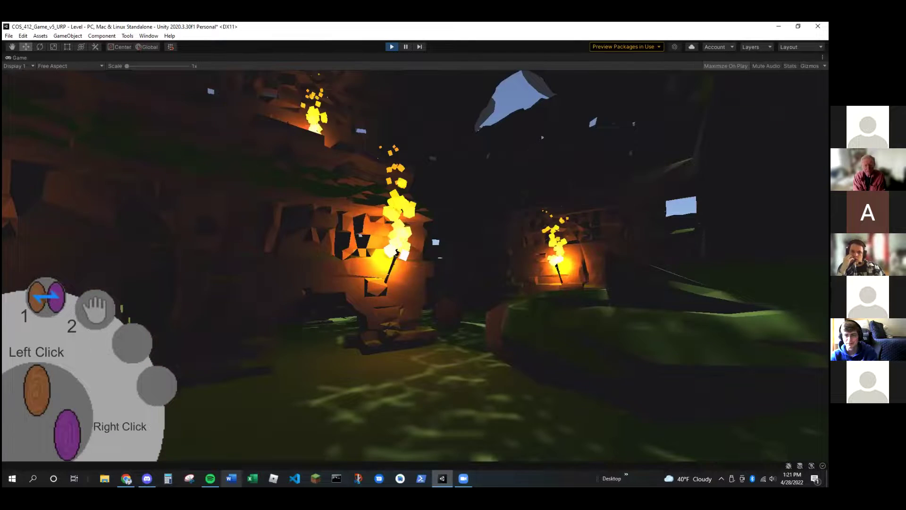
key(2)
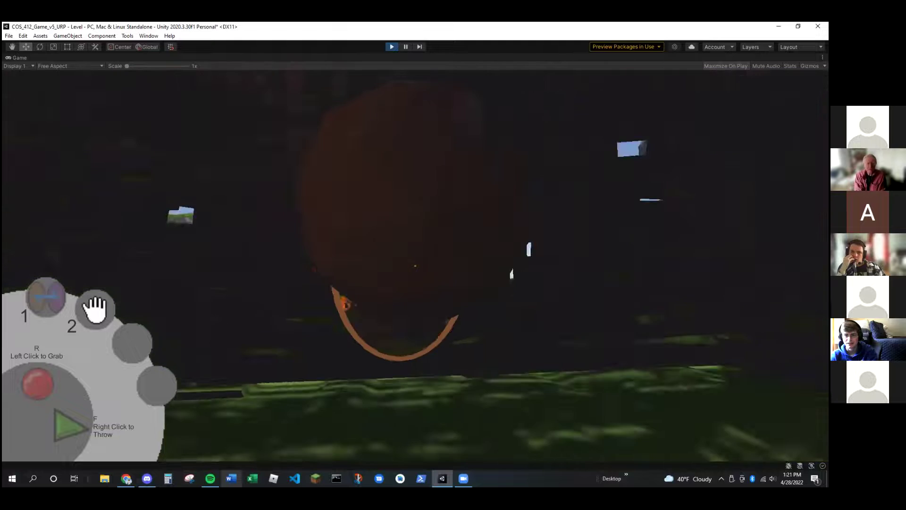
Walk past the lever pedestal toward the torchlit opening and switch to the portal ability
key(w)
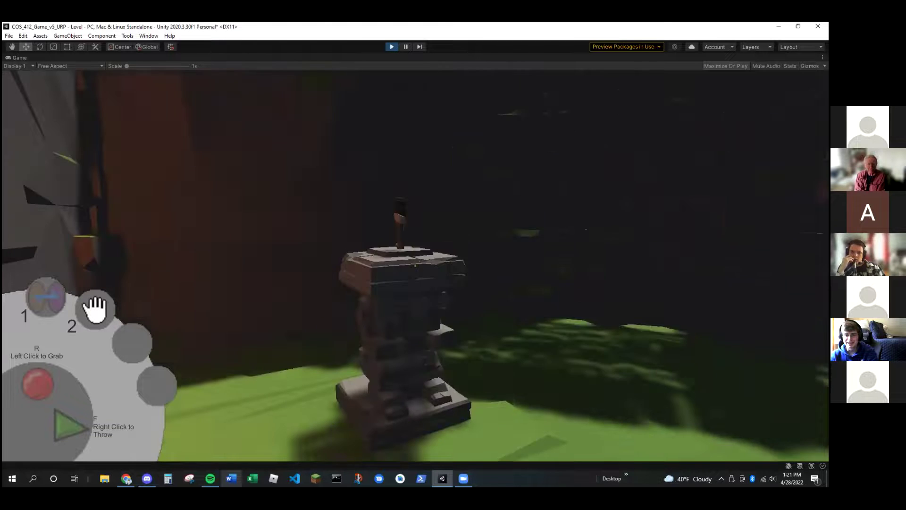
key(w)
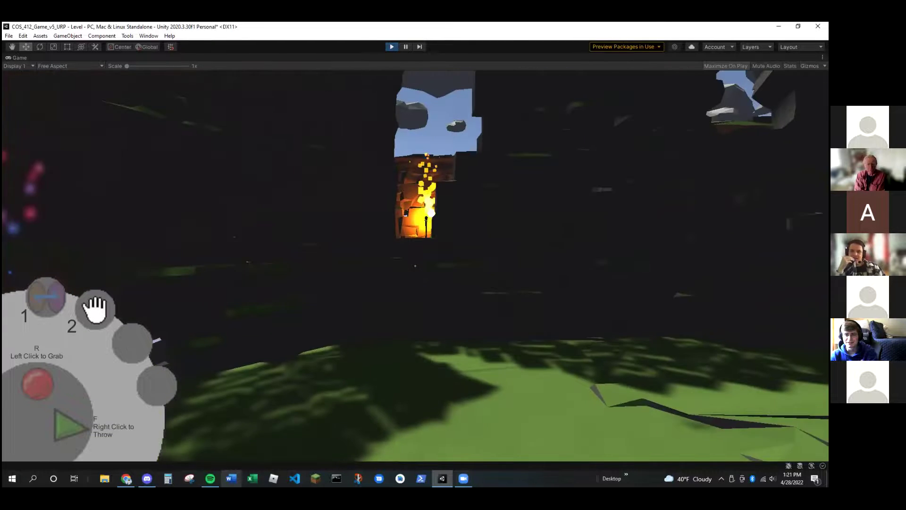
key(1)
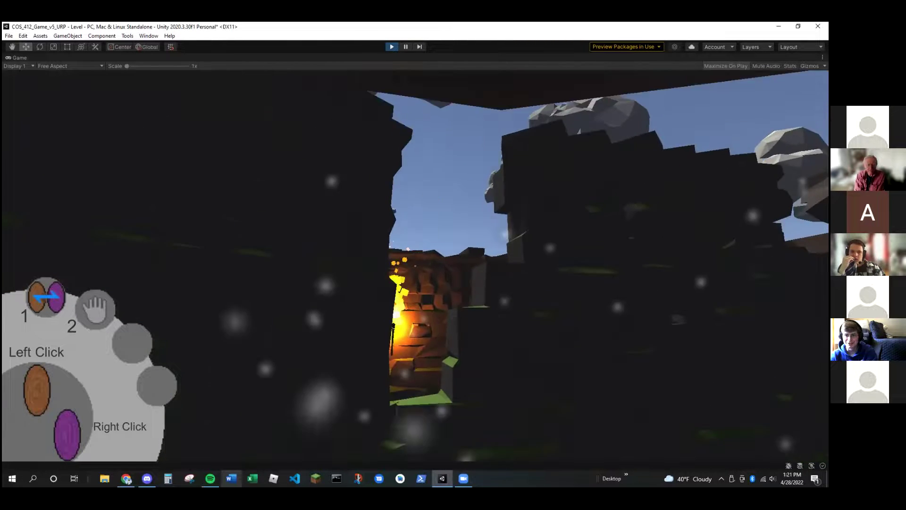
Go through the purple portal and approach the torchlit corner of the stone room
key(w)
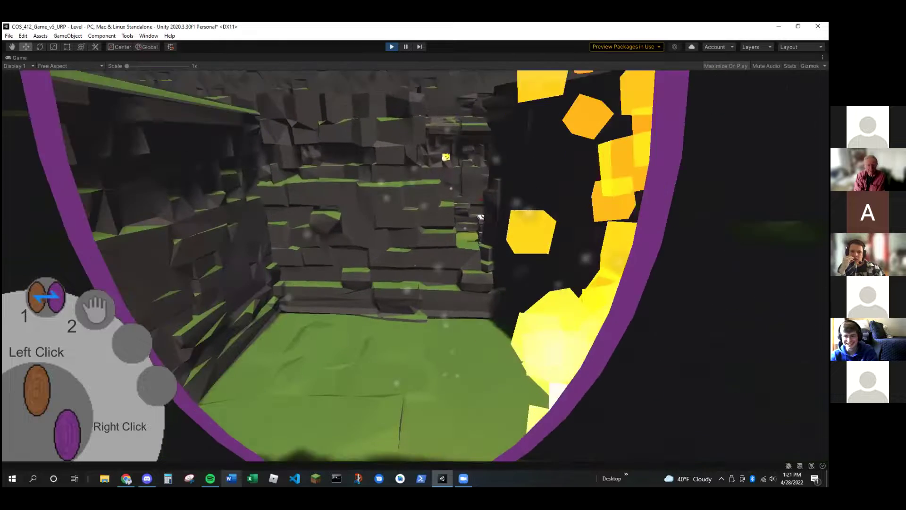
key(w)
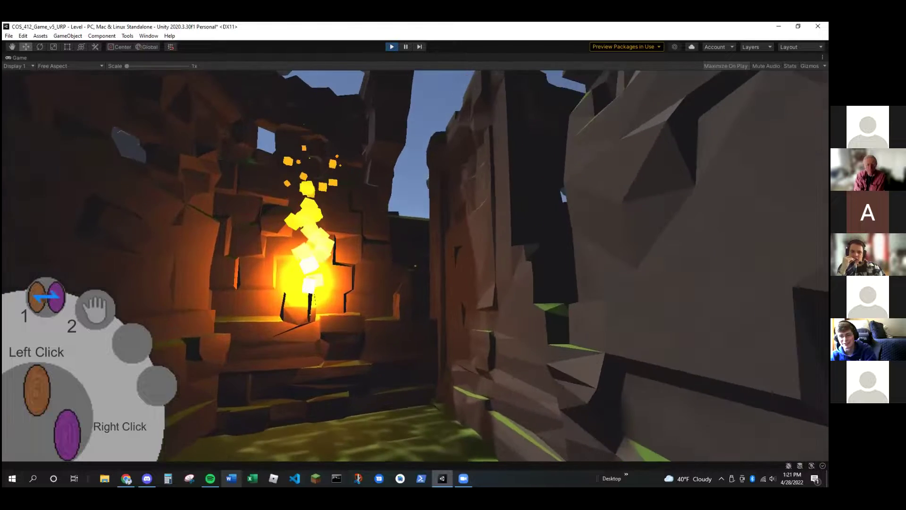
key(w)
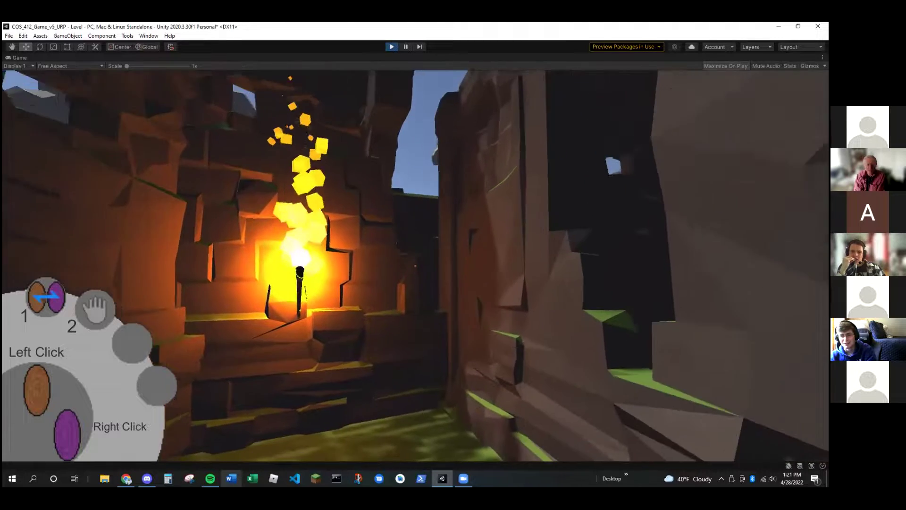
key(w)
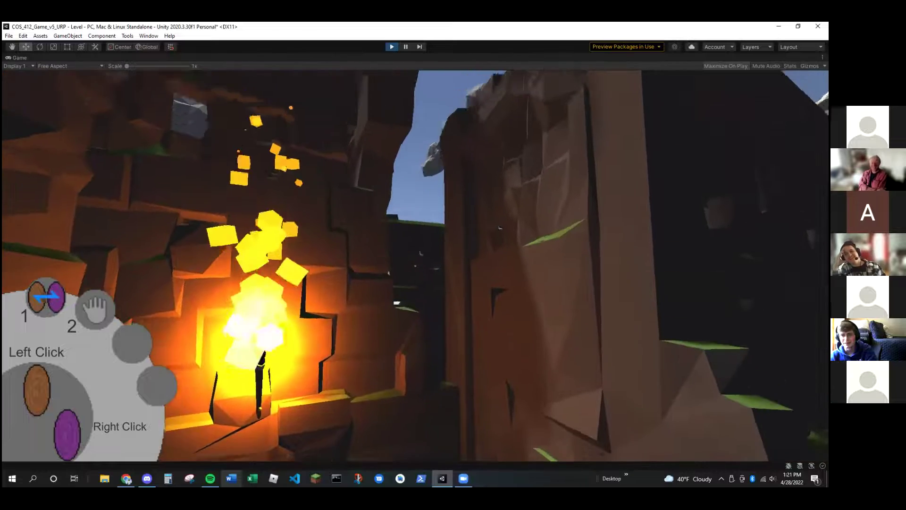
Try to place the orange portal through the gap between the torch wall and the adjoining rock wall
click(415, 265)
key(s)
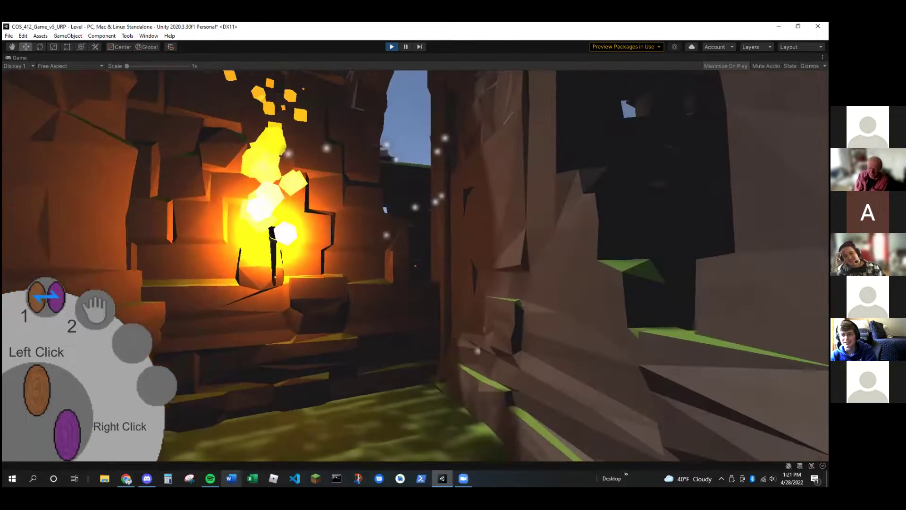
key(w)
click(415, 266)
key(s)
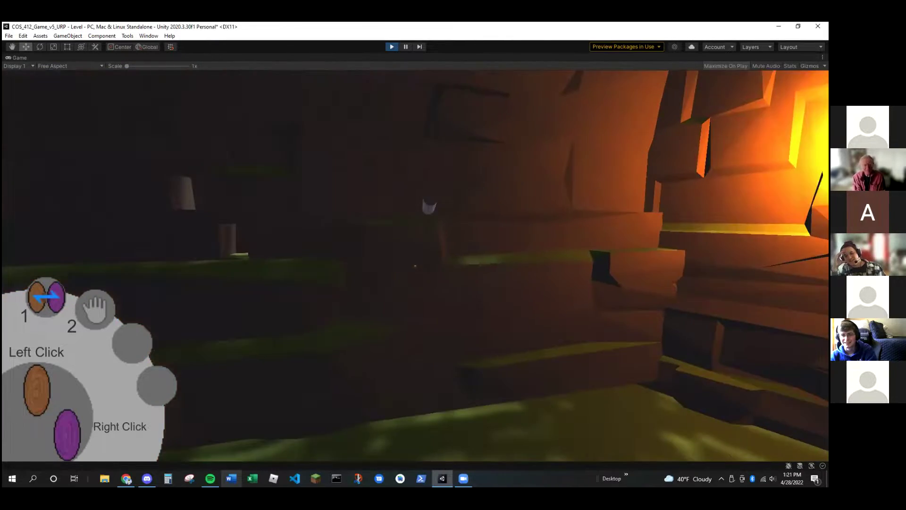
Grab the boulder on the grass with the grab ability and return to the purple portal beside the torch
key(w)
key(s)
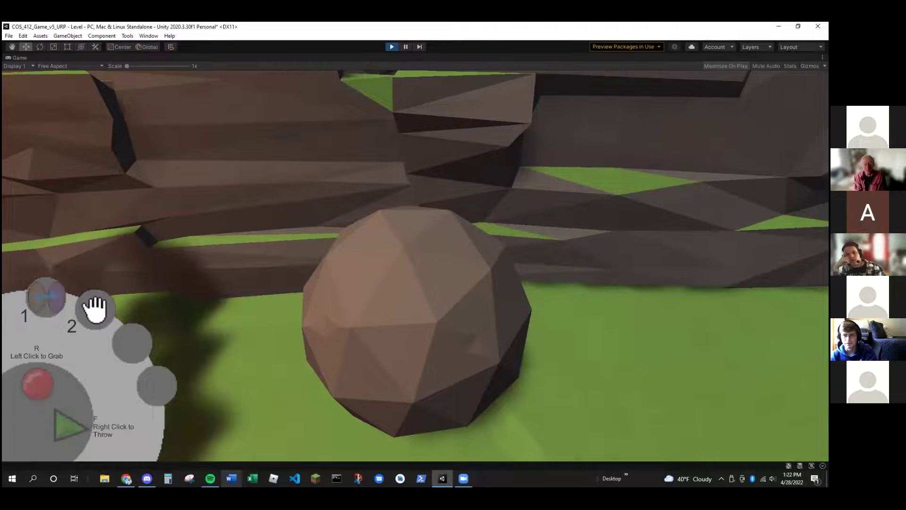
key(s)
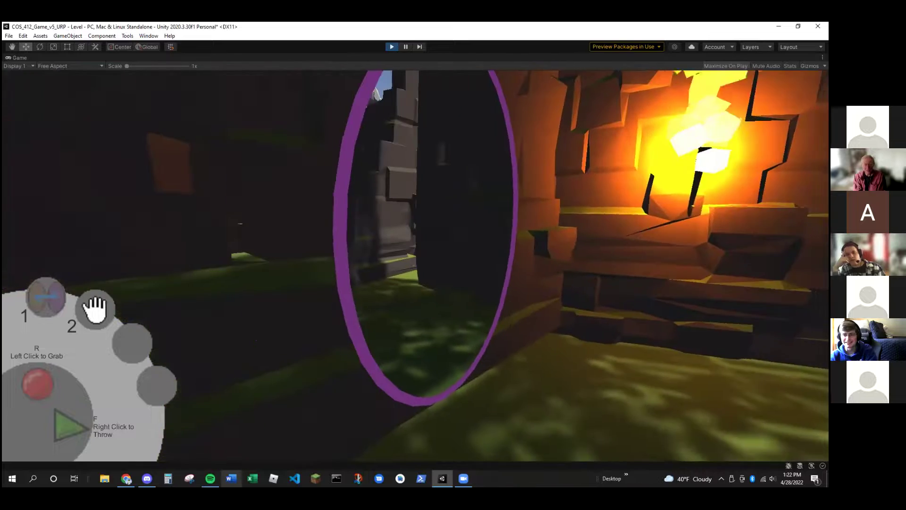
key(w)
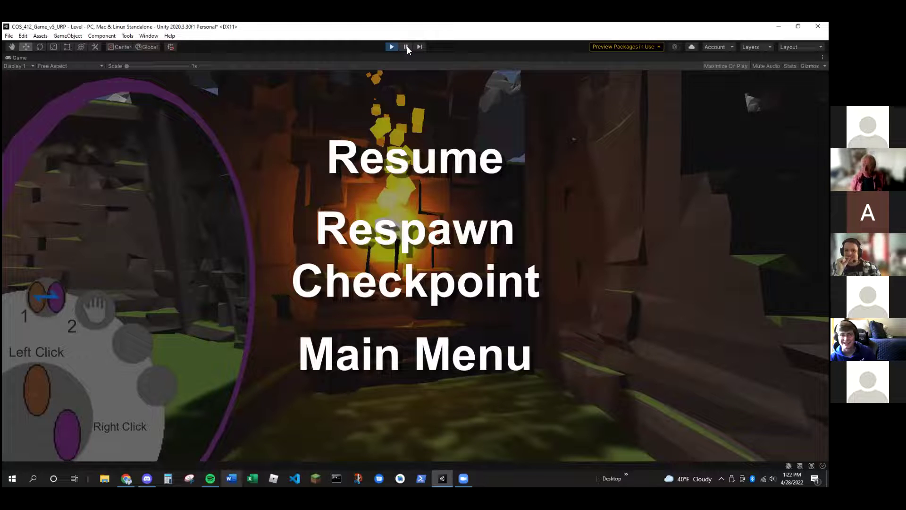
Resume the paused game, exit it to the main menu and stop play mode
click(444, 159)
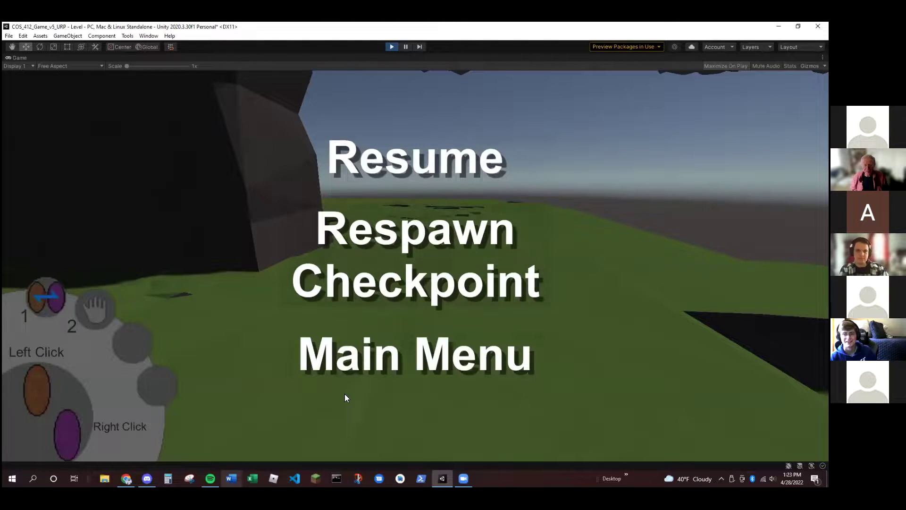
click(367, 363)
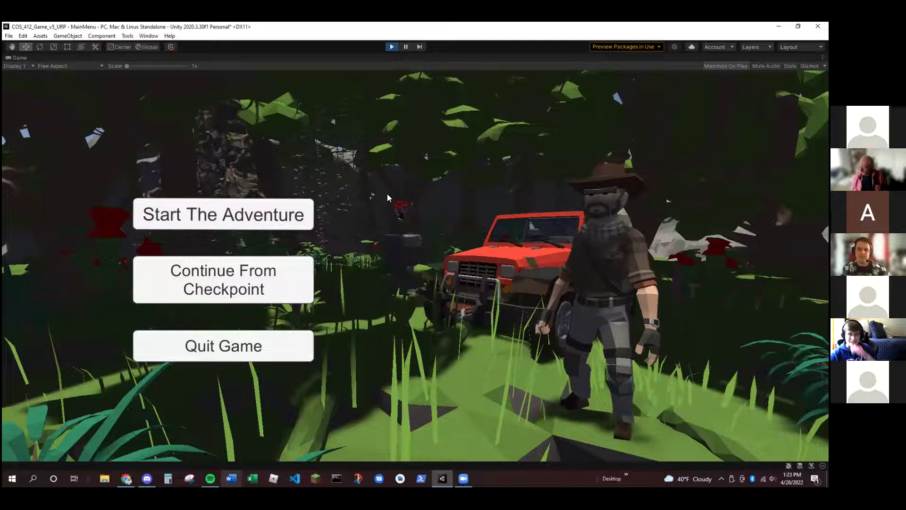
click(392, 46)
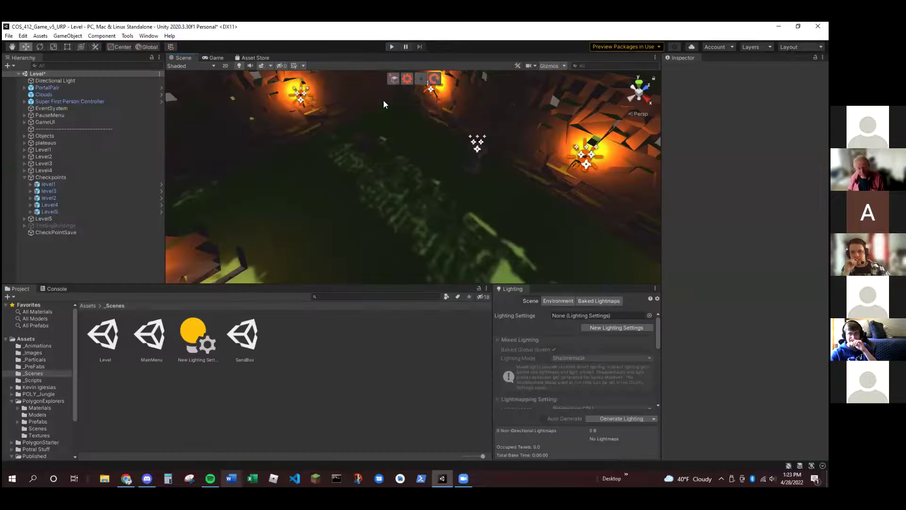
Examine the walled puzzle rooms and the round pressure plate of the level in the scene view
right_drag(330, 194, 609, 218)
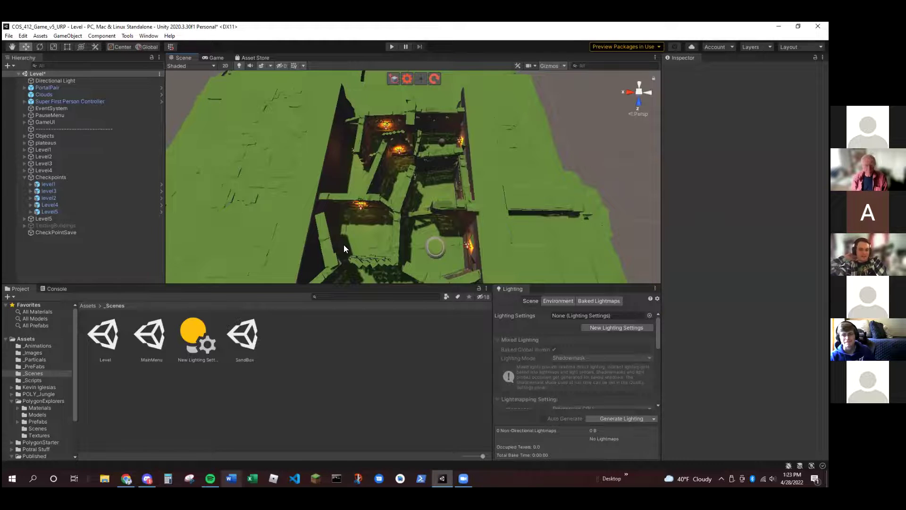
right_drag(307, 235, 552, 234)
key(w)
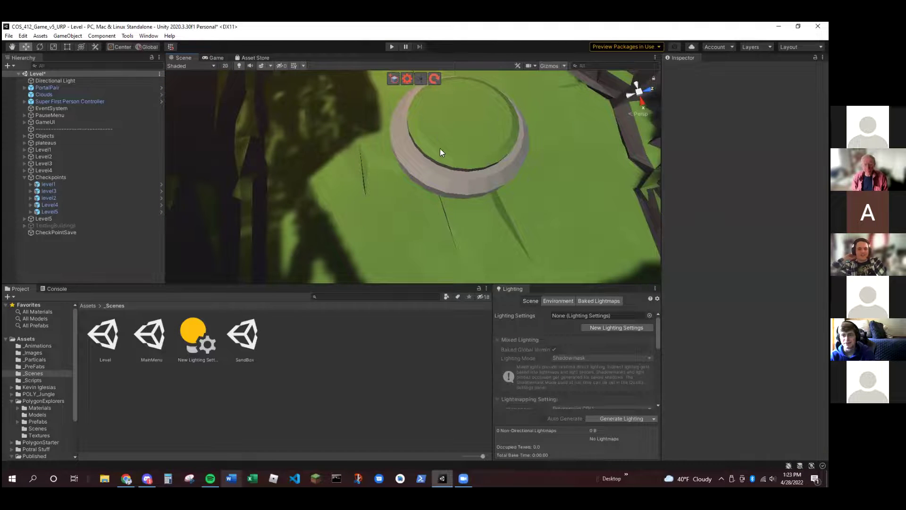
right_drag(476, 152, 511, 148)
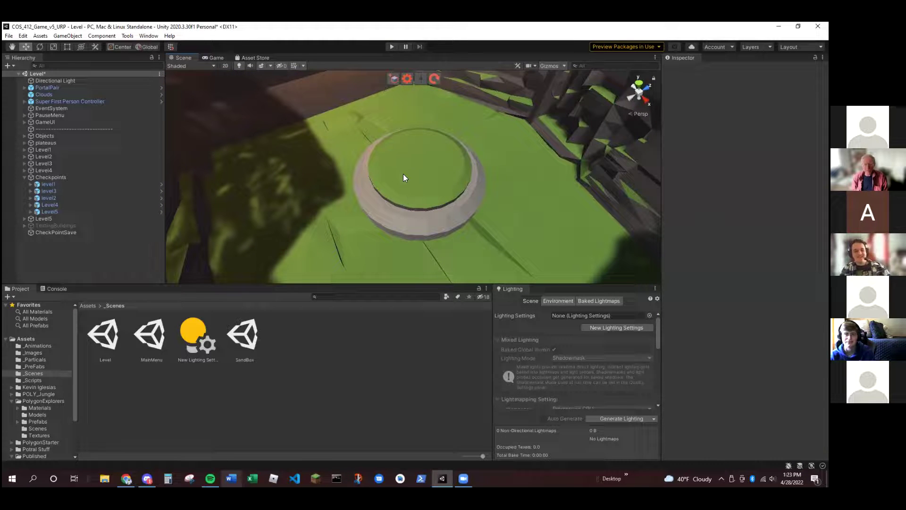
right_drag(406, 169, 298, 182)
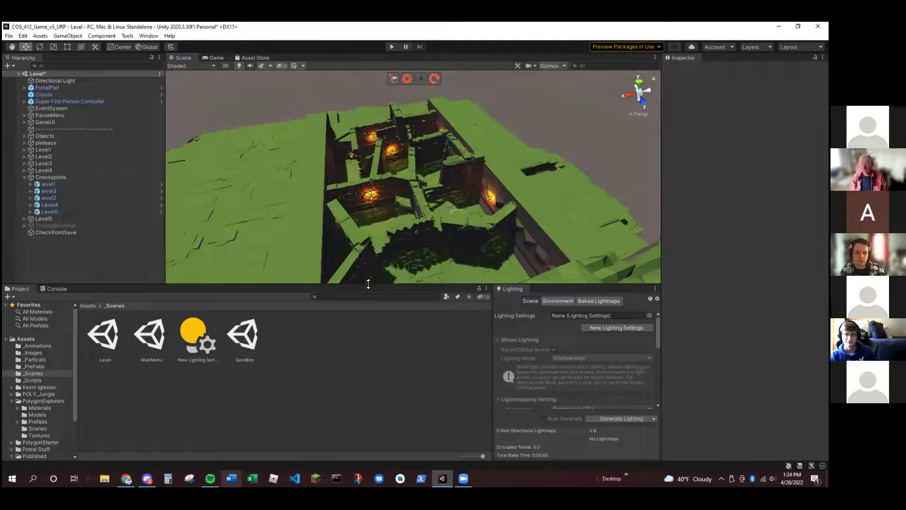
right_drag(421, 226, 408, 177)
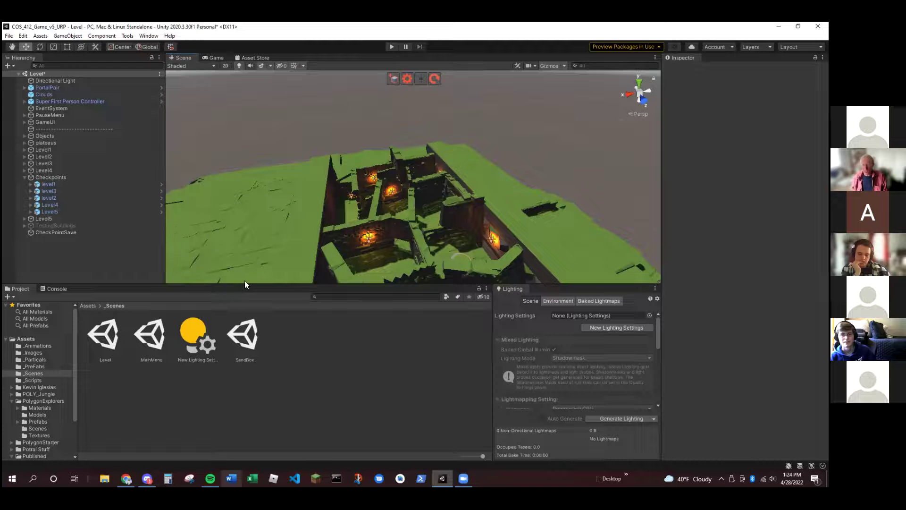
right_drag(394, 220, 391, 248)
key(alt+f)
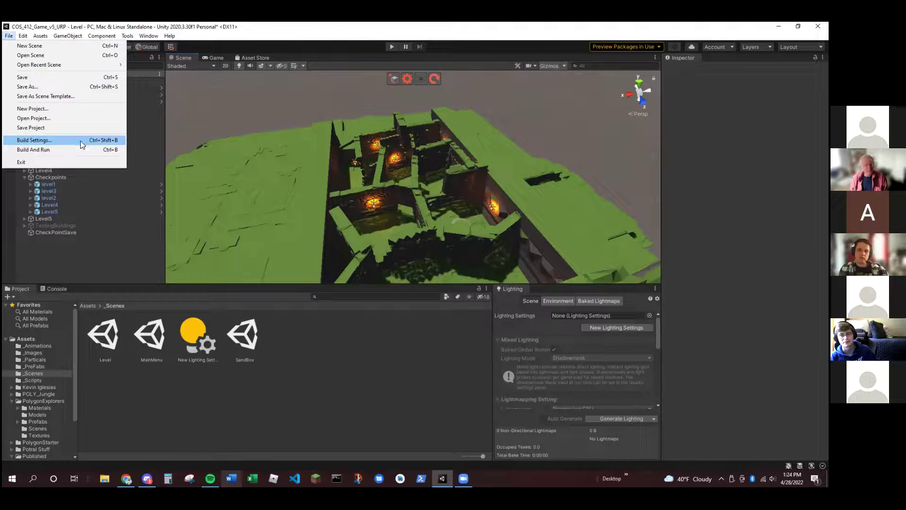
click(234, 240)
click(601, 154)
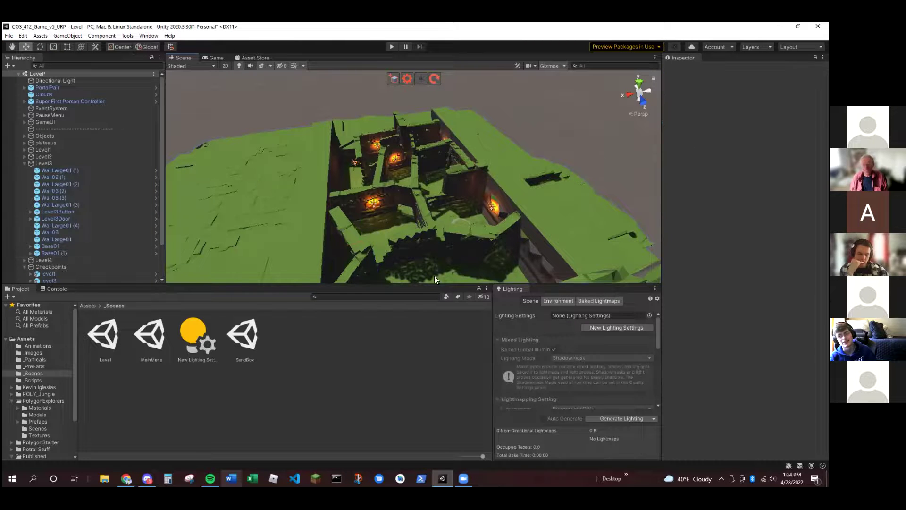
Examine the layout of the torchlit rooms from above and the surrounding green plateau
alt+drag(378, 208, 420, 253)
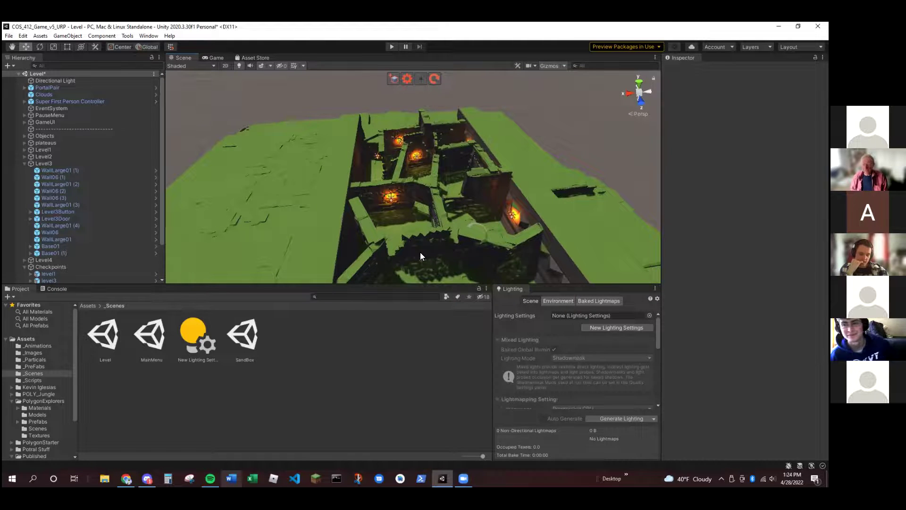
right_drag(557, 157, 511, 225)
scroll(511, 225, up, 1)
scroll(510, 225, down, 2)
scroll(510, 224, up, 3)
scroll(510, 228, up, 3)
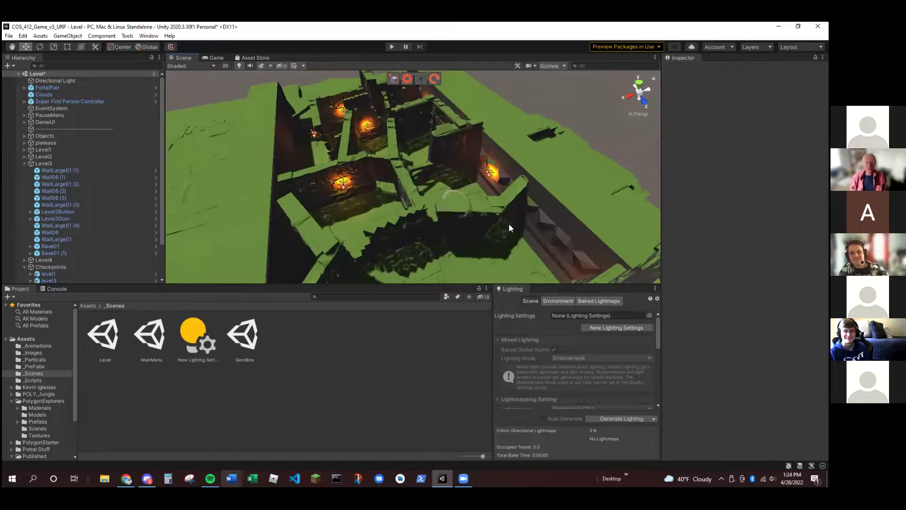
right_drag(457, 230, 429, 168)
right_drag(439, 127, 364, 126)
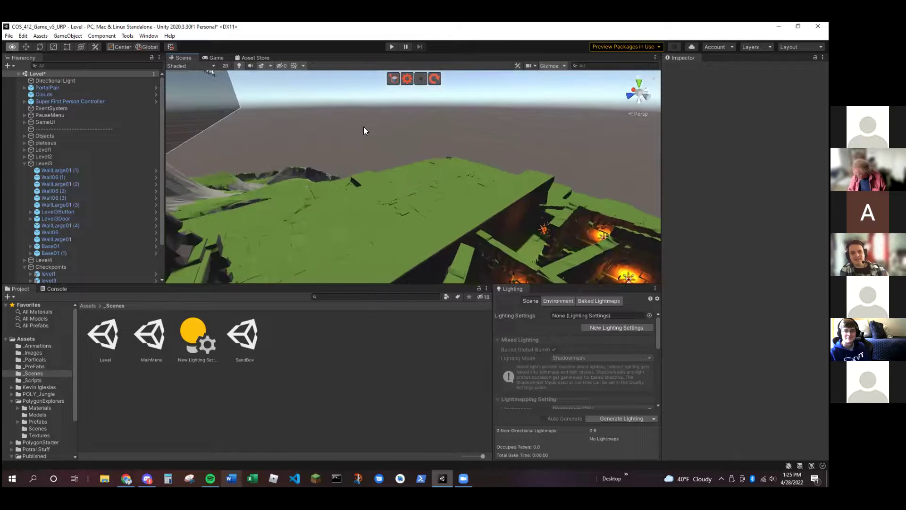
right_drag(420, 143, 514, 135)
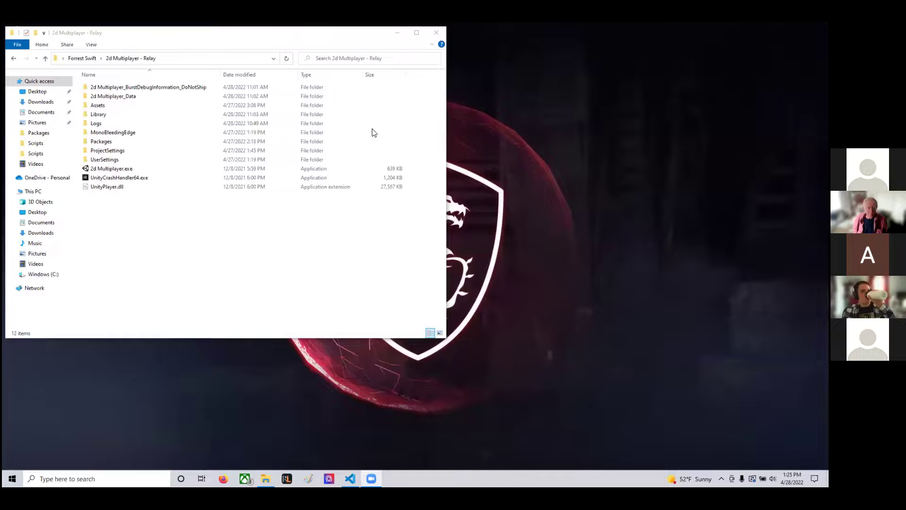
Launch 2d Multiplayer.exe from the 2d Multiplayer - Relay folder and start a host in the upper game window
double_click(106, 169)
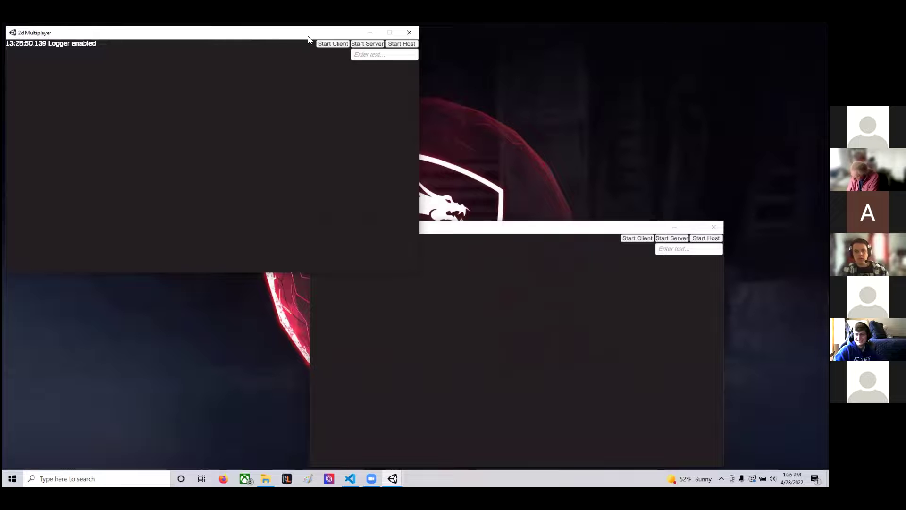
drag(309, 37, 307, 35)
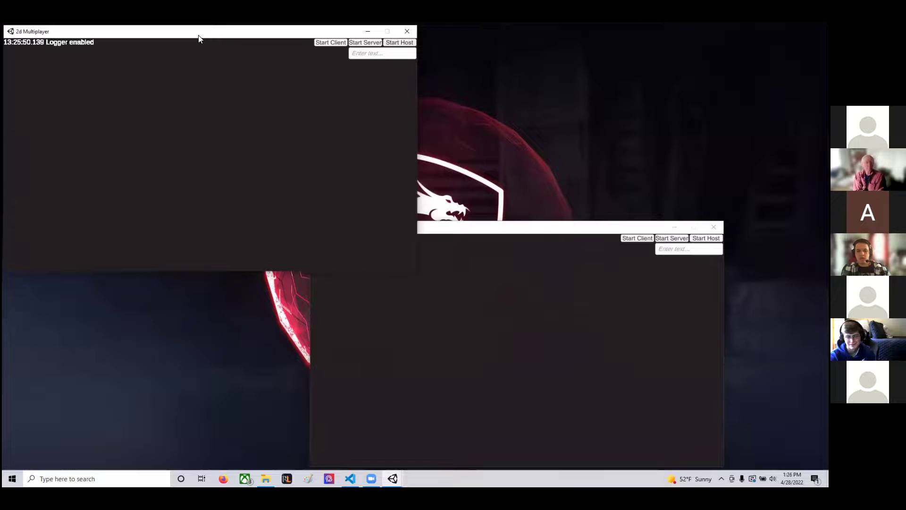
drag(199, 38, 199, 52)
click(404, 59)
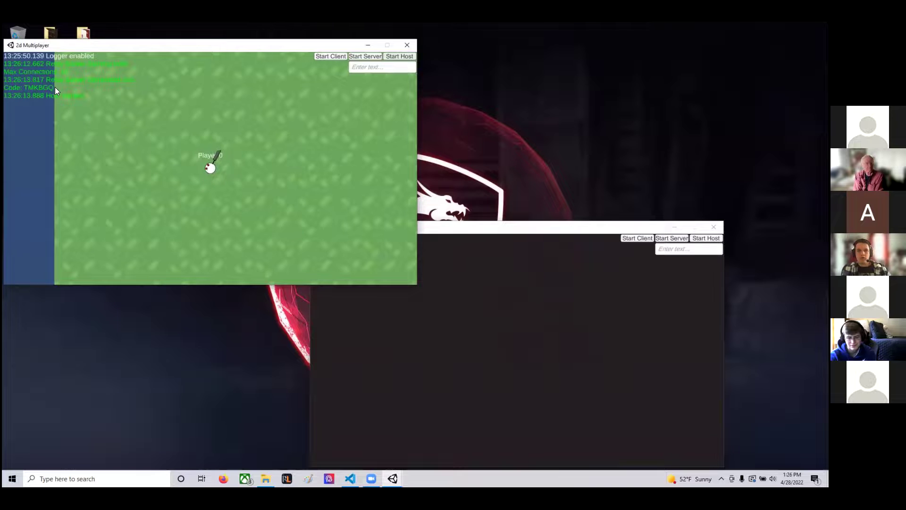
Enter the host's relay join code in the second 2d Multiplayer window and start it as a client
click(610, 229)
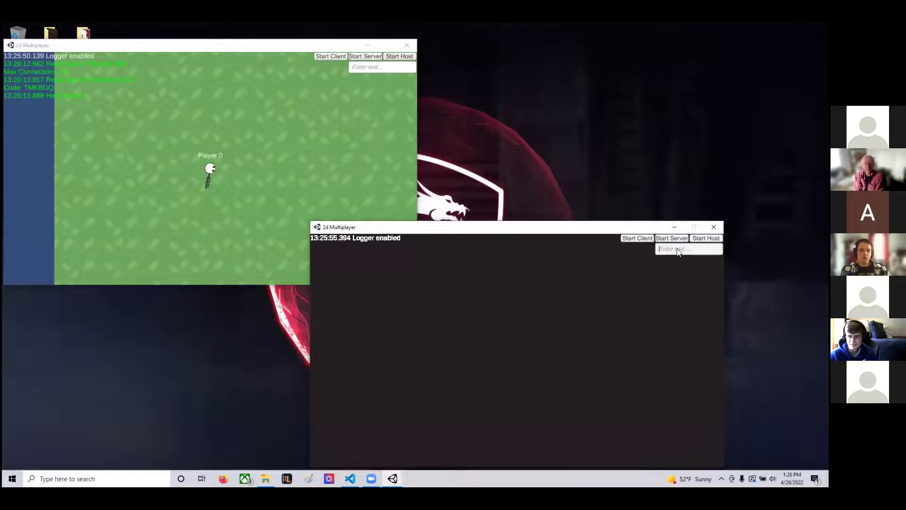
text(TMKBGQ)
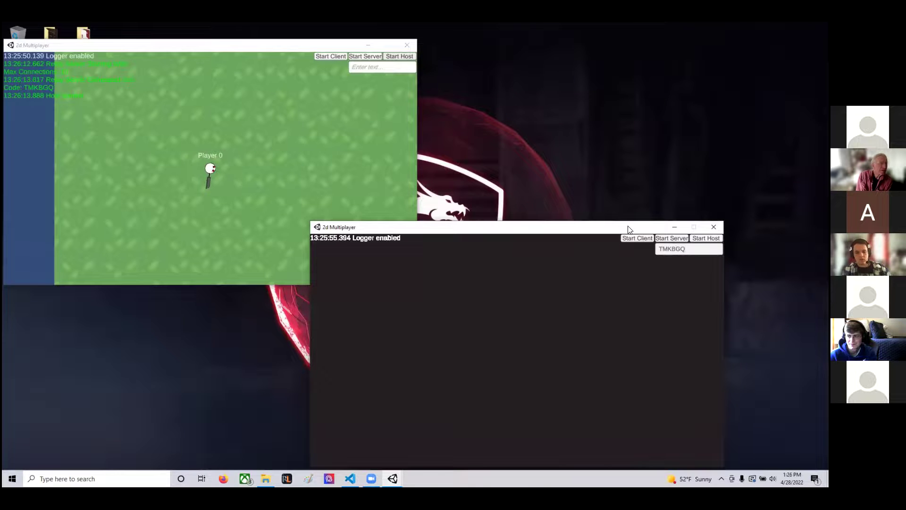
click(628, 238)
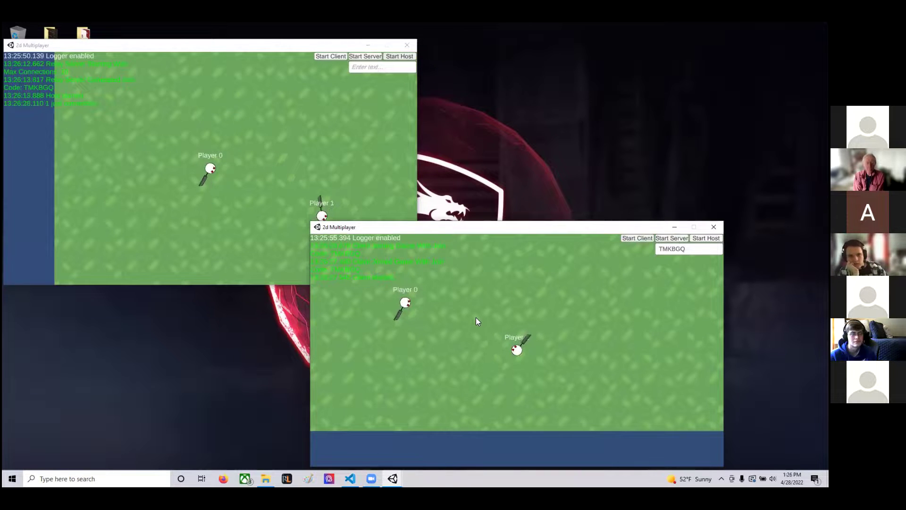
Move Player 1 around the green field near Player 0 to test movement syncing between both windows
key(a)
key(w)
key(d)
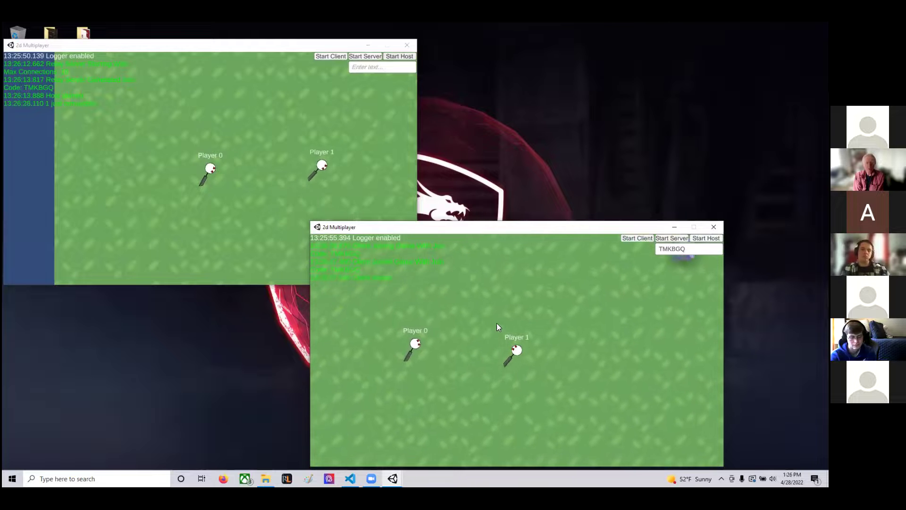
key(s)
key(a)
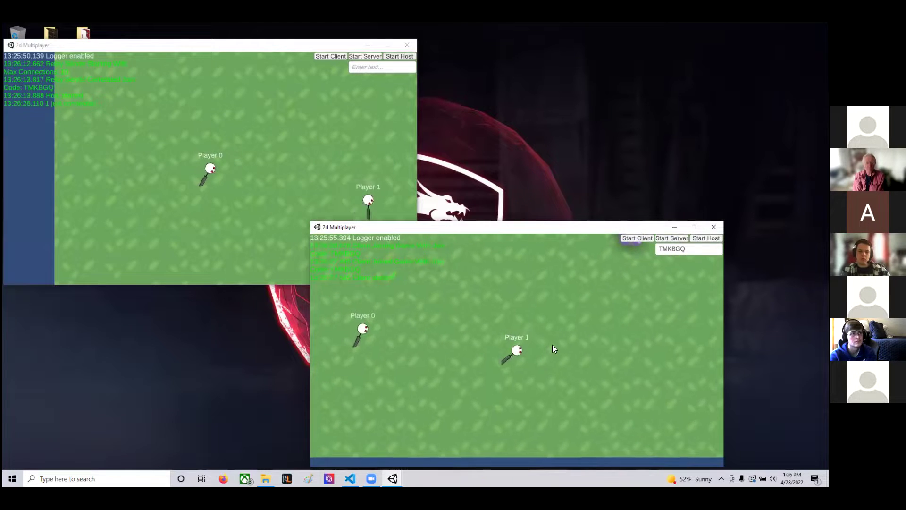
key(d)
key(d)
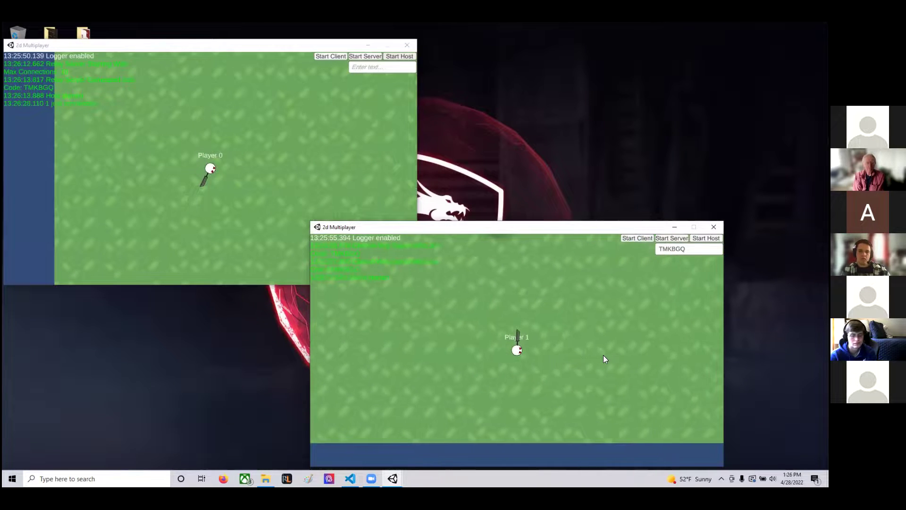
Walk Player 1 along the field's lower edge to the brown rocks and the sandy patch with yellow spiked enemies
key(d)
key(s)
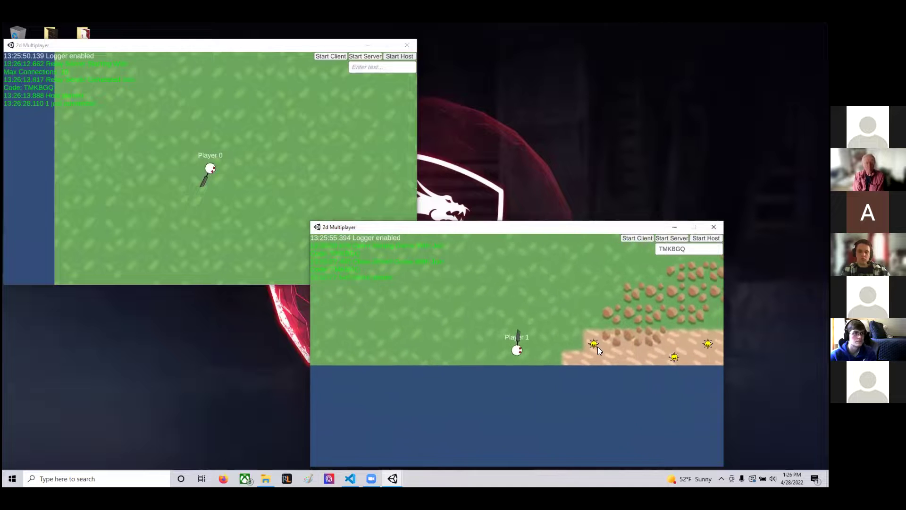
key(d)
key(a)
key(w)
key(d)
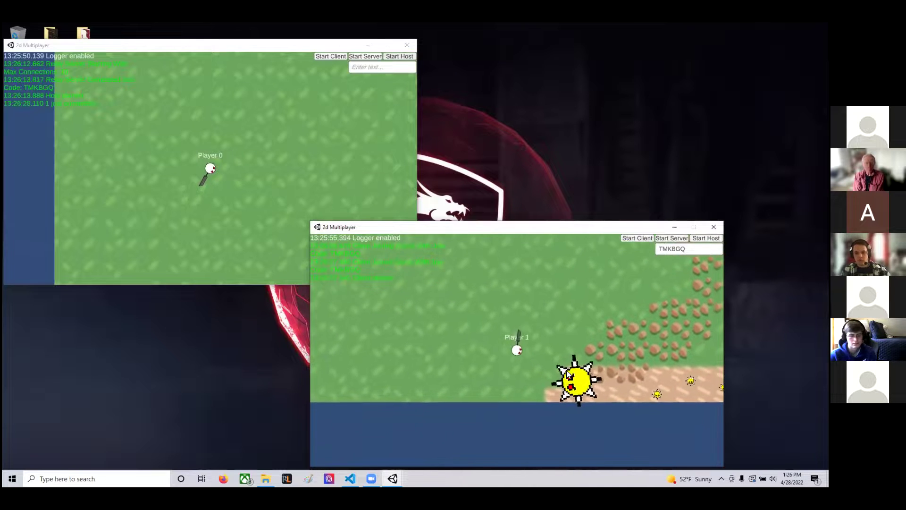
key(d)
key(s)
key(d)
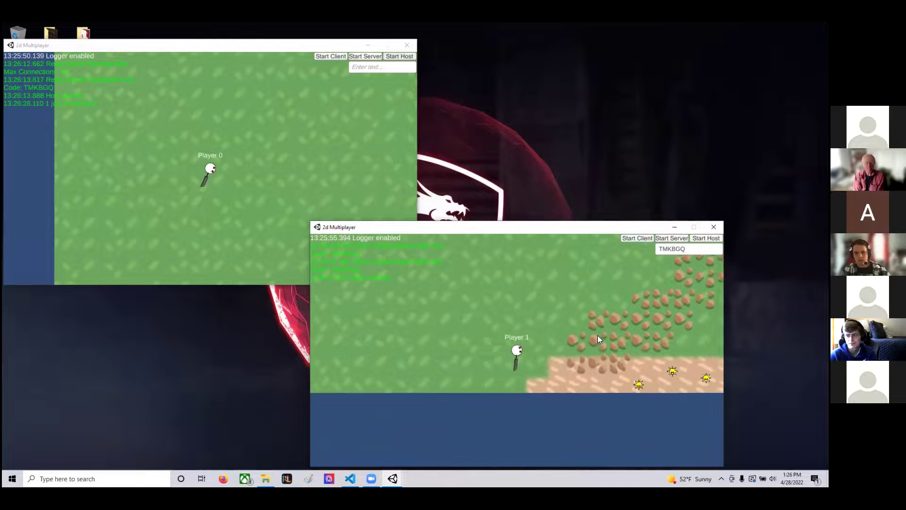
Walk Player 1 away from the brown rocks, past the purple block, toward the sand strip and blue rocks
key(w)
key(w)
key(a)
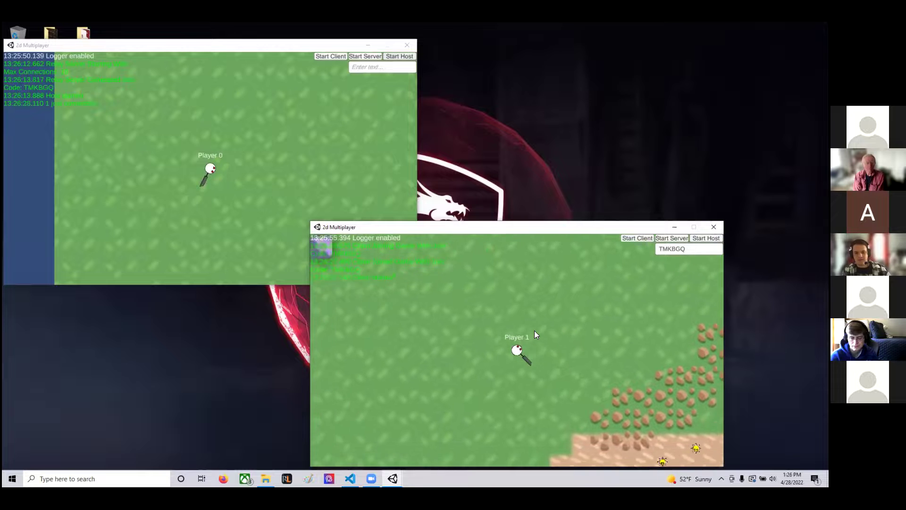
key(a)
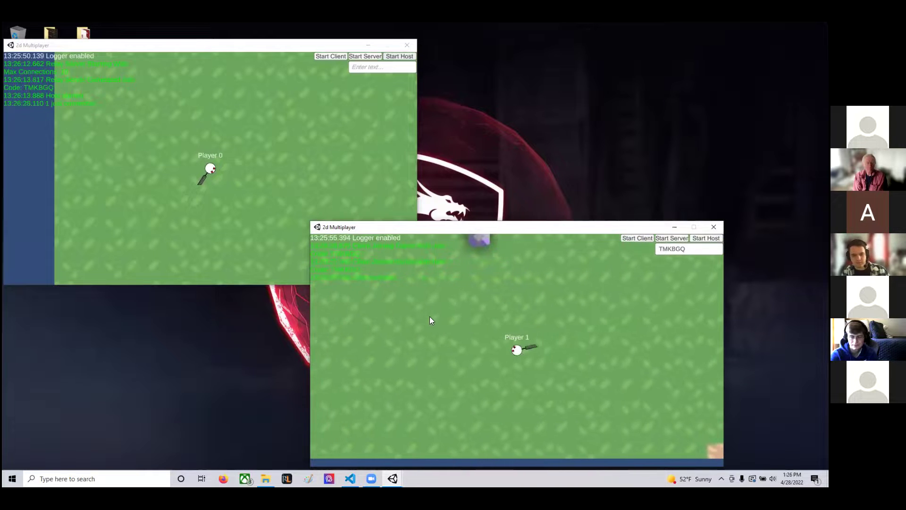
key(w)
key(a)
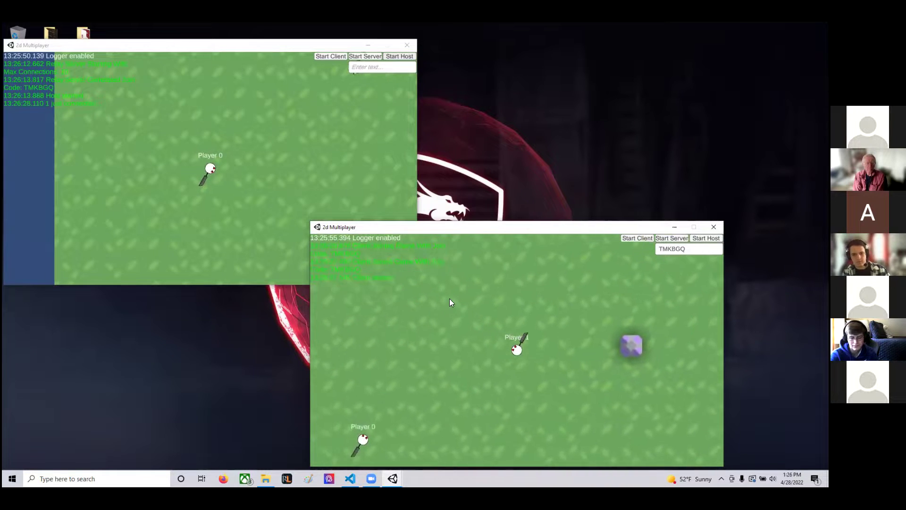
key(w)
key(a)
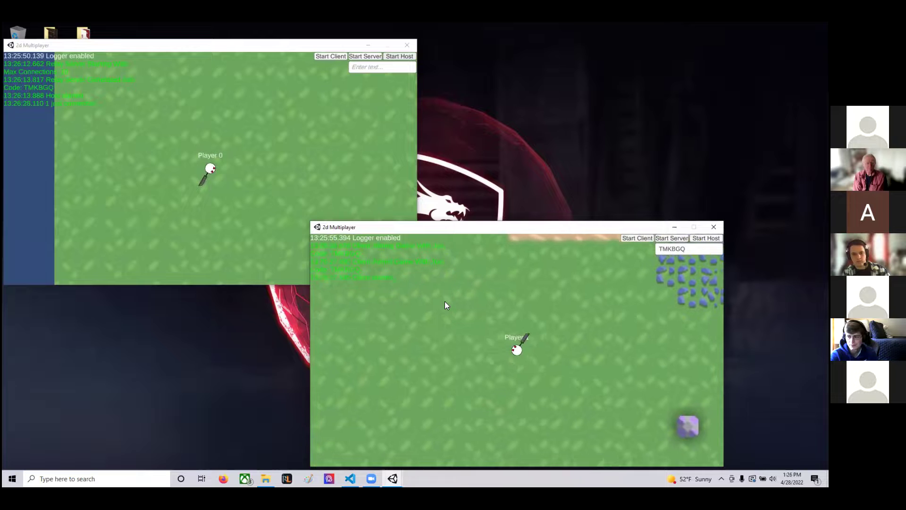
Bring Player 1 back across the green field to Player 0 so both characters share the view
key(w)
key(a)
key(s)
key(d)
key(a)
key(w)
key(w)
key(a)
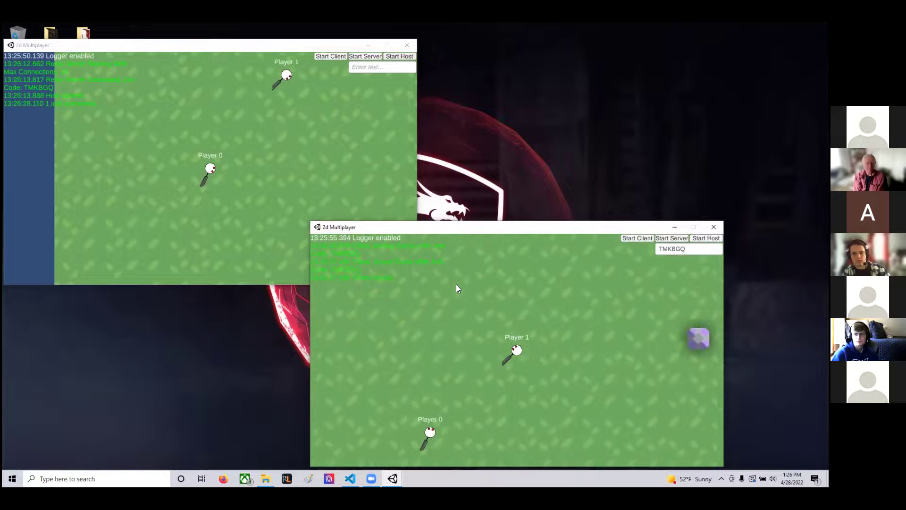
Lead the brown beetle enemy with Player 1 down past Player 0 to test enemy syncing between both windows
key(s)
key(s)
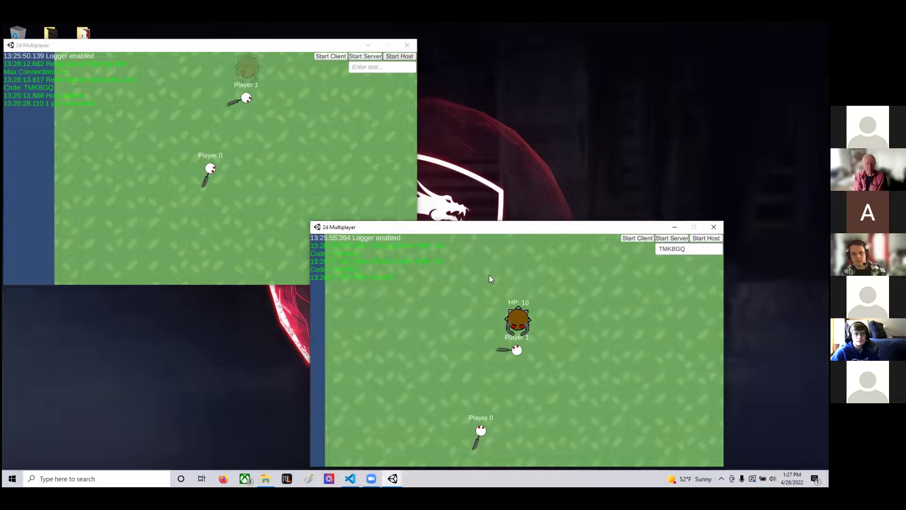
key(s)
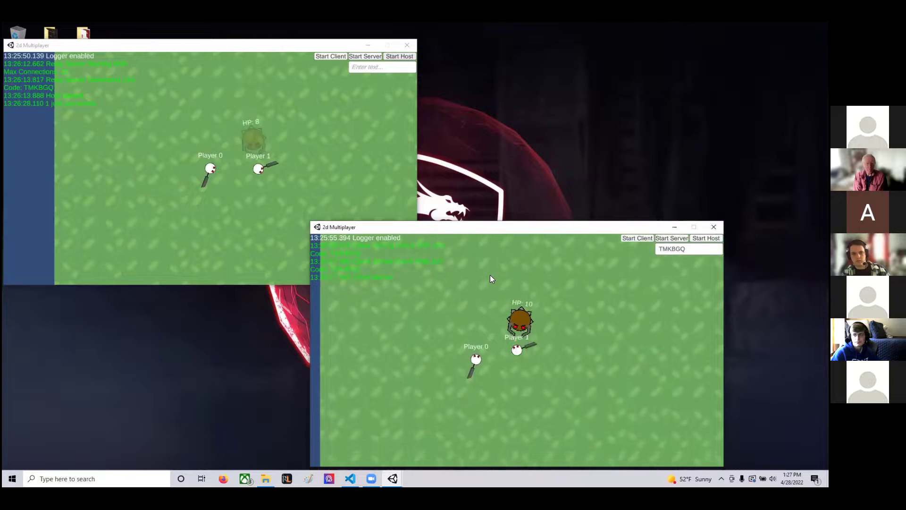
key(w)
key(d)
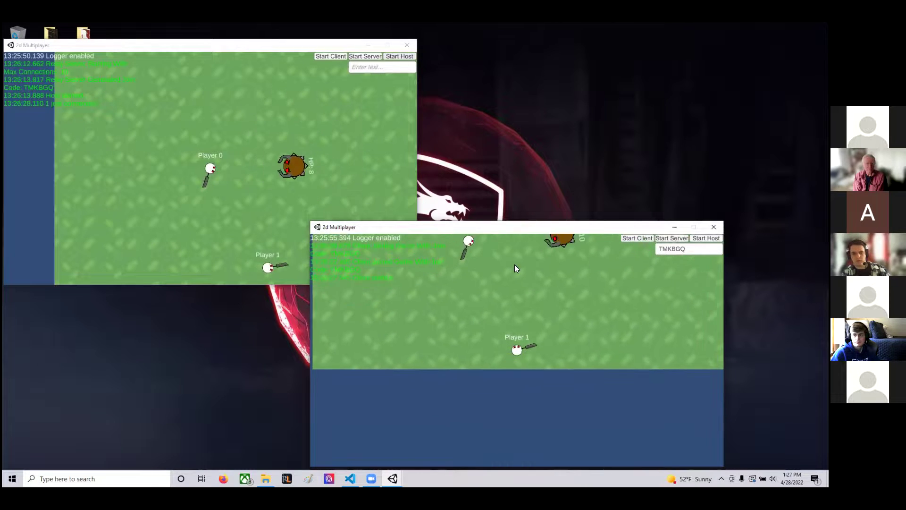
key(w)
key(d)
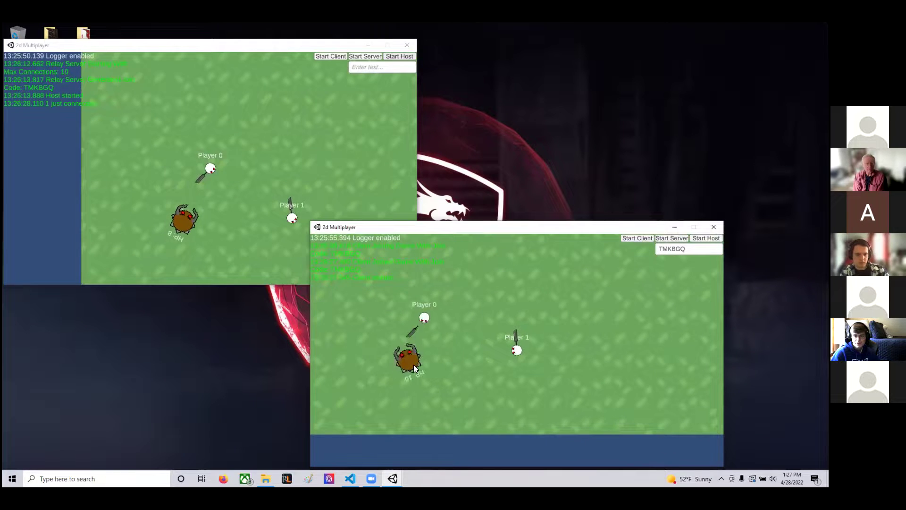
Move Player 1 up and around Player 0 while the beetle attacks, heading for the field's left edge
key(w)
key(d)
key(w)
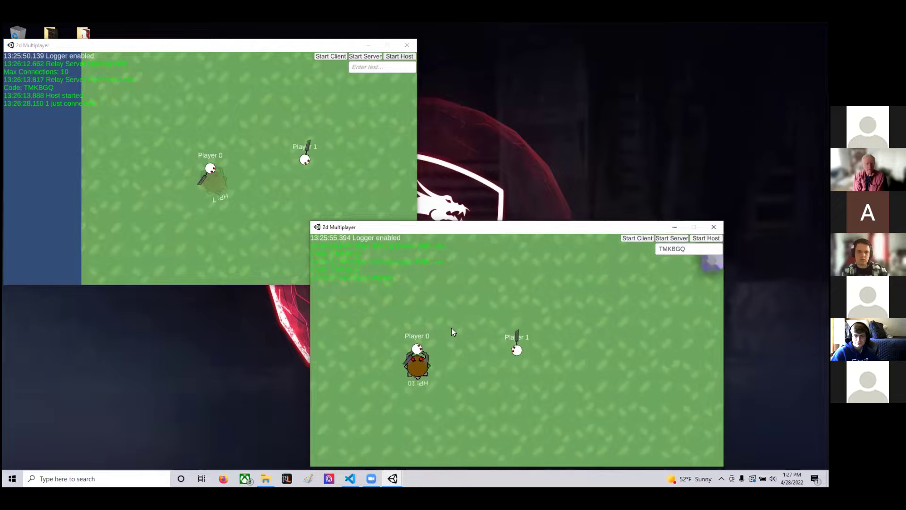
key(a)
key(w)
key(a)
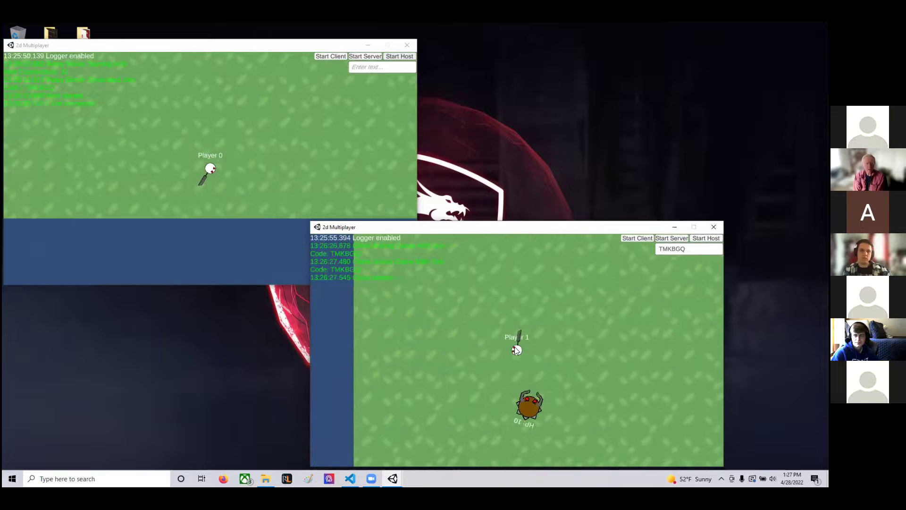
Lure the beetle with Player 1 across the upper field, past the sand strip to the blue rocks and purple block
key(d)
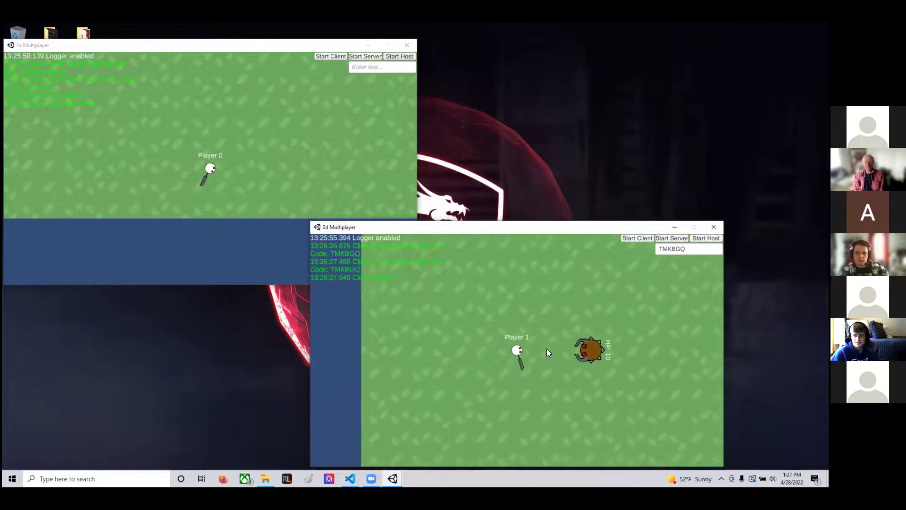
key(w)
key(d)
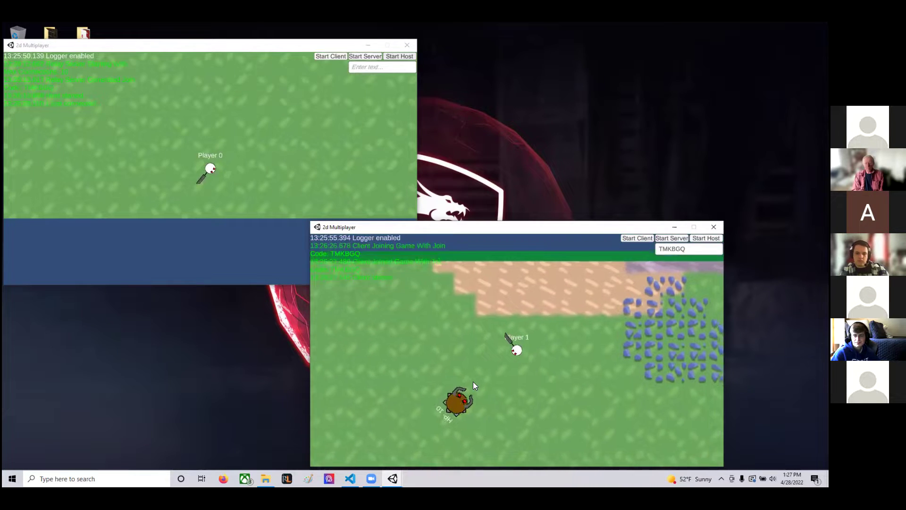
key(s)
key(d)
key(s)
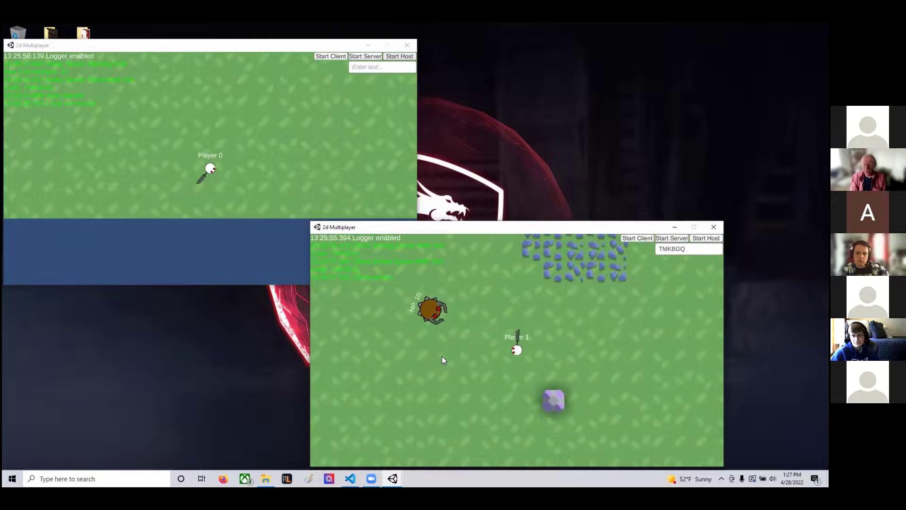
key(w)
key(w)
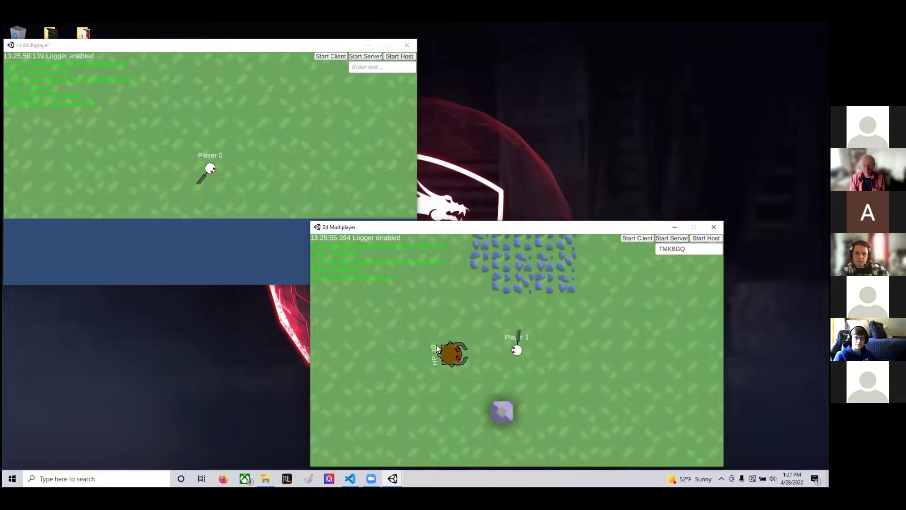